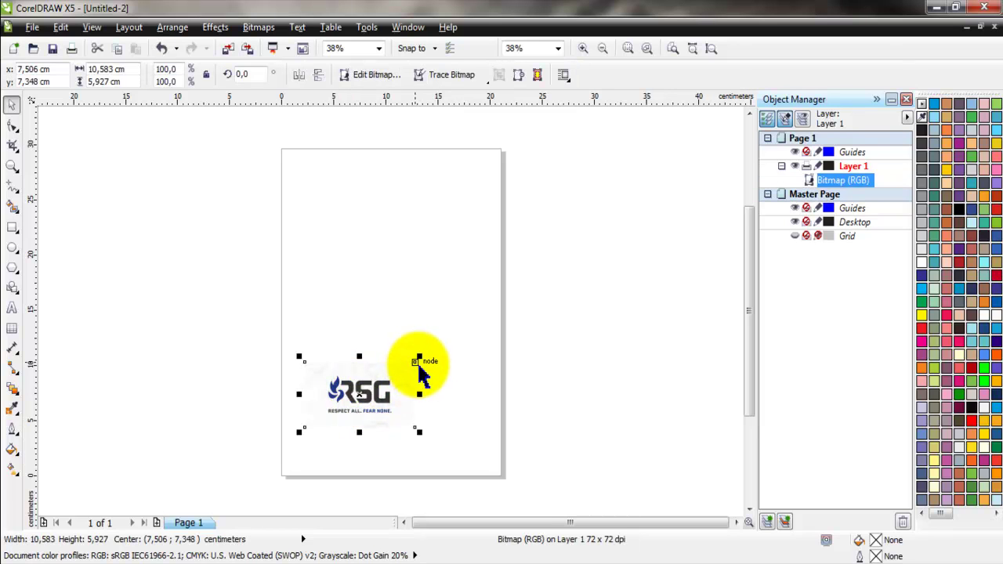
# Enlarge the logo bitmap to about 37.6 by 21.1 cm, centred on the page, and lock it
pyautogui.moveTo(419, 357); pyautogui.dragTo(702, 189)
pyautogui.moveTo(451, 324); pyautogui.dragTo(341, 324)
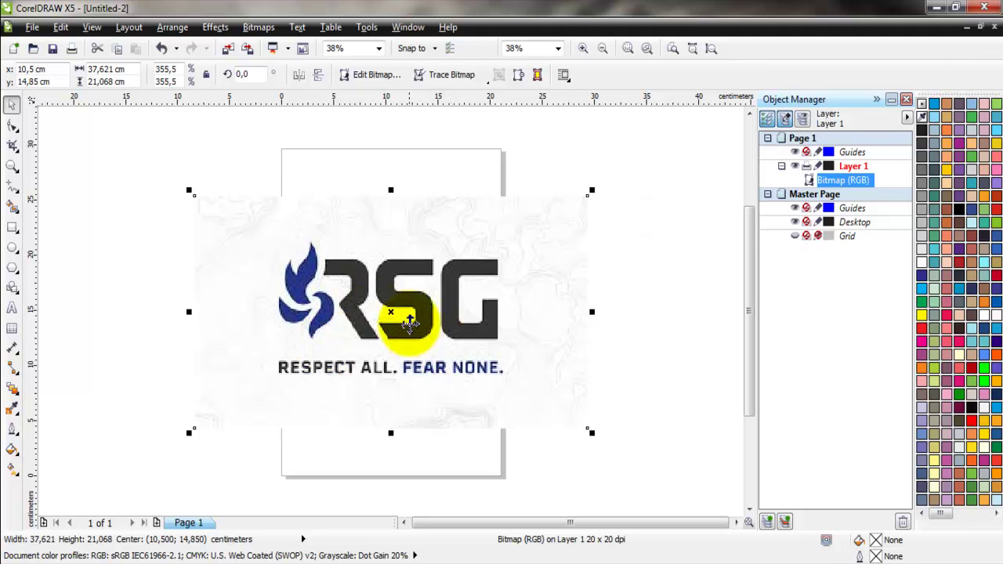
pyautogui.rightClick(338, 312)
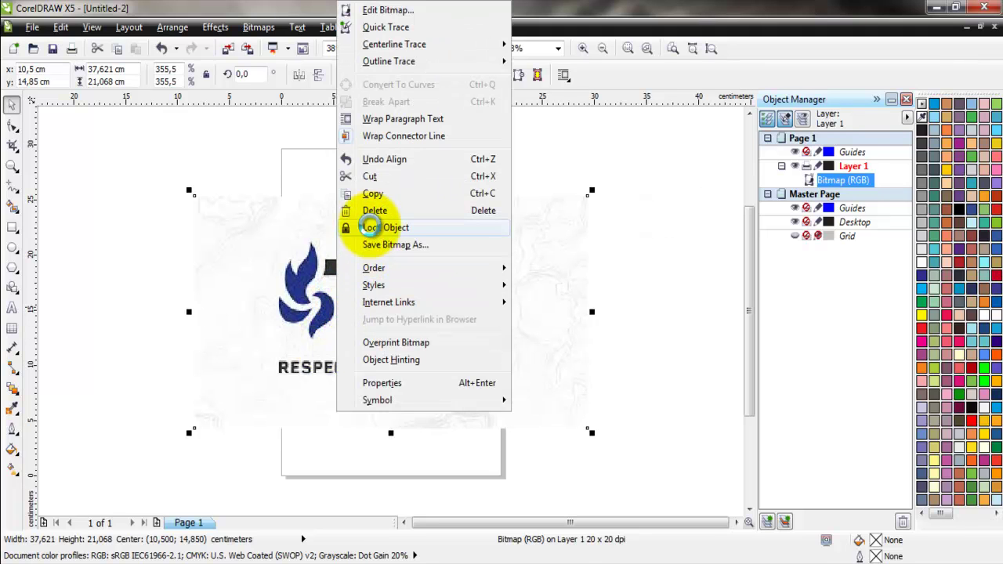
pyautogui.click(369, 227)
# Trace the large upper flame of the logo with the Pen tool as a closed straight-sided shape through its four corner points
pyautogui.click(12, 165)
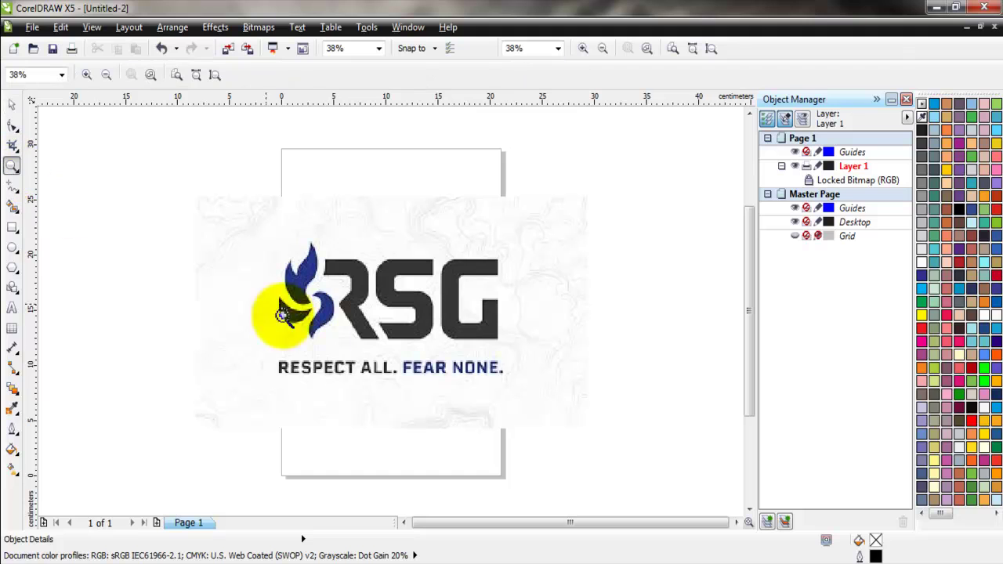
pyautogui.moveTo(353, 377); pyautogui.dragTo(242, 217)
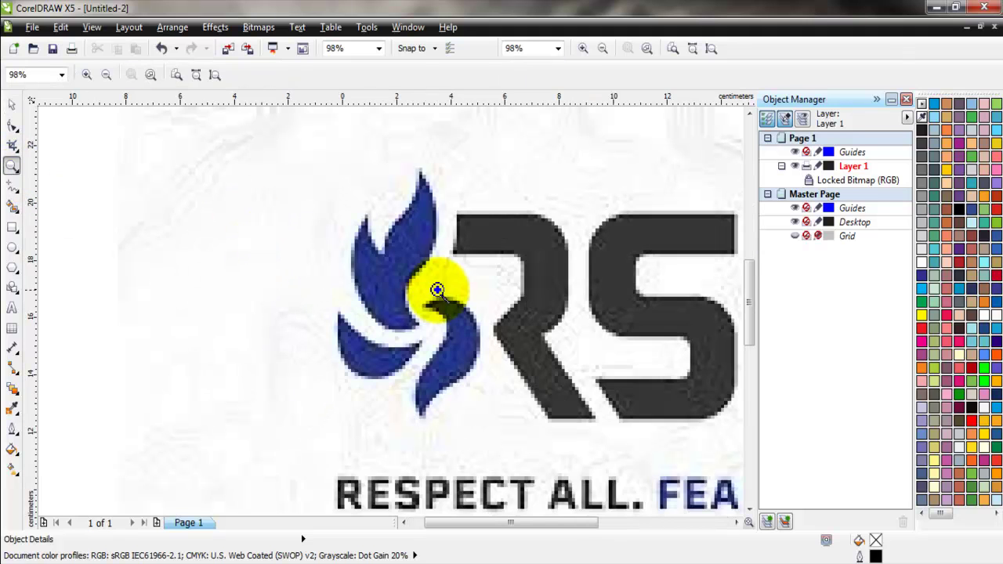
pyautogui.moveTo(303, 155); pyautogui.dragTo(604, 447)
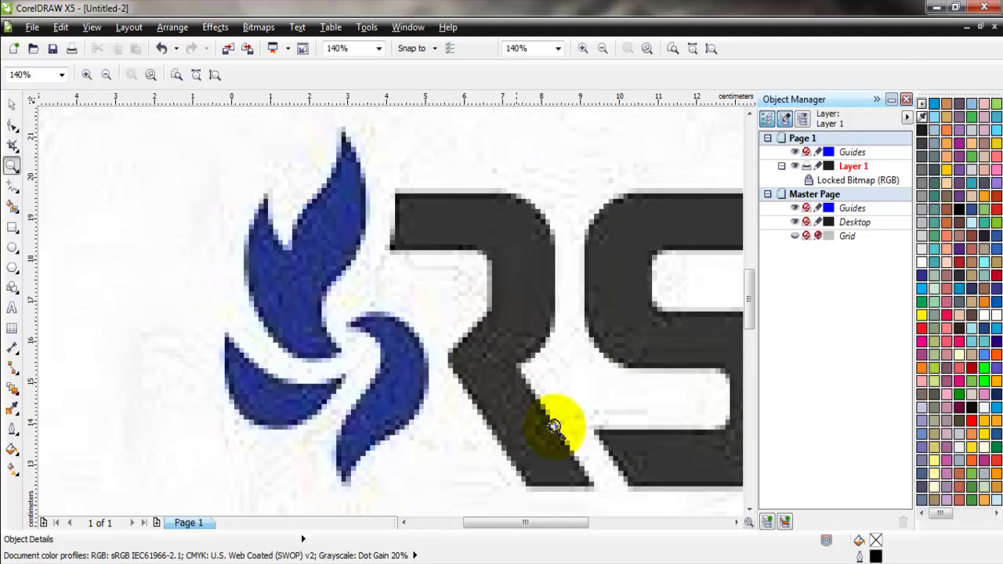
pyautogui.click(20, 195)
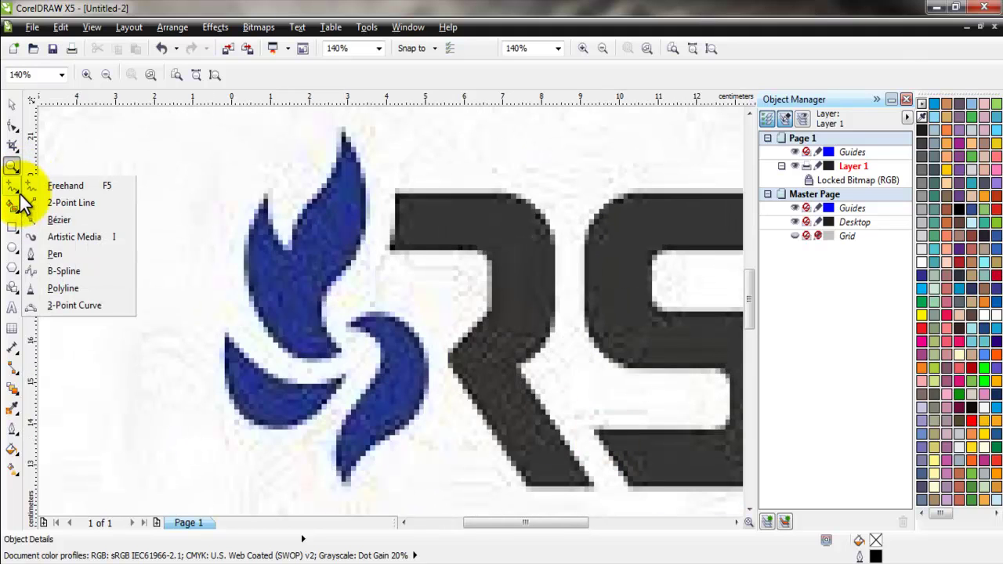
pyautogui.click(60, 256)
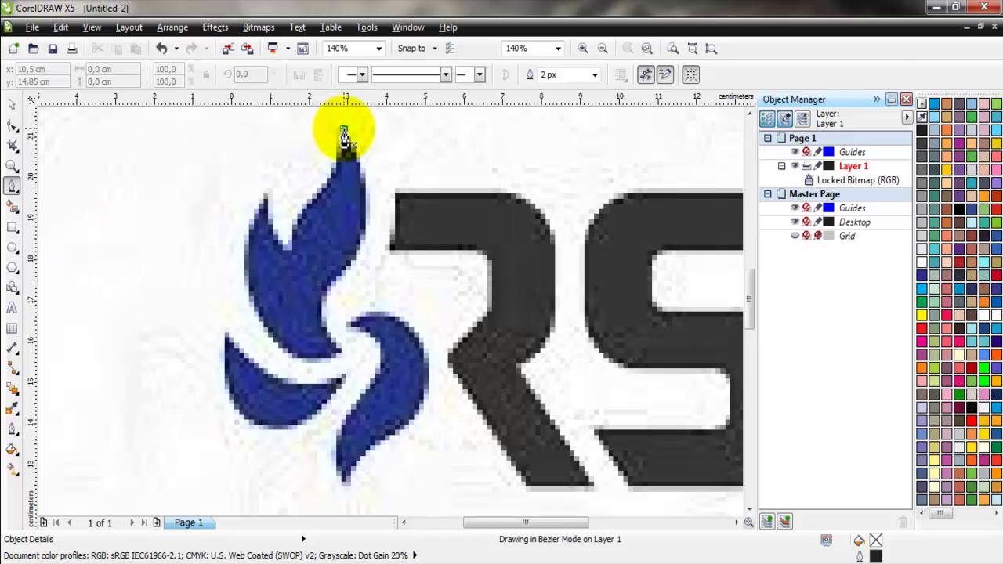
pyautogui.click(343, 128)
pyautogui.click(264, 194)
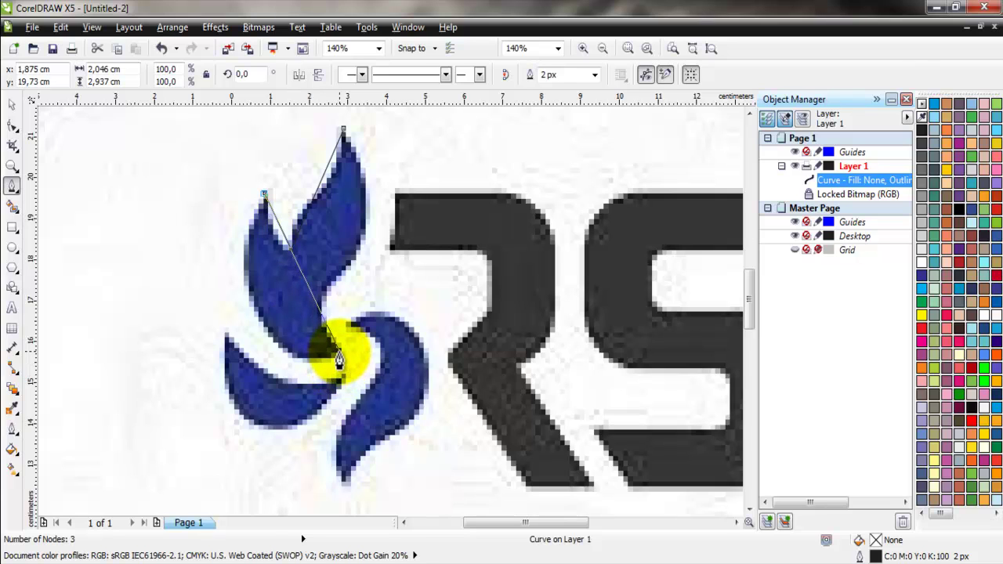
pyautogui.click(344, 128)
# Give the upper flame's traced shape a yellow outline 4 px wide
pyautogui.rightClick(918, 313)
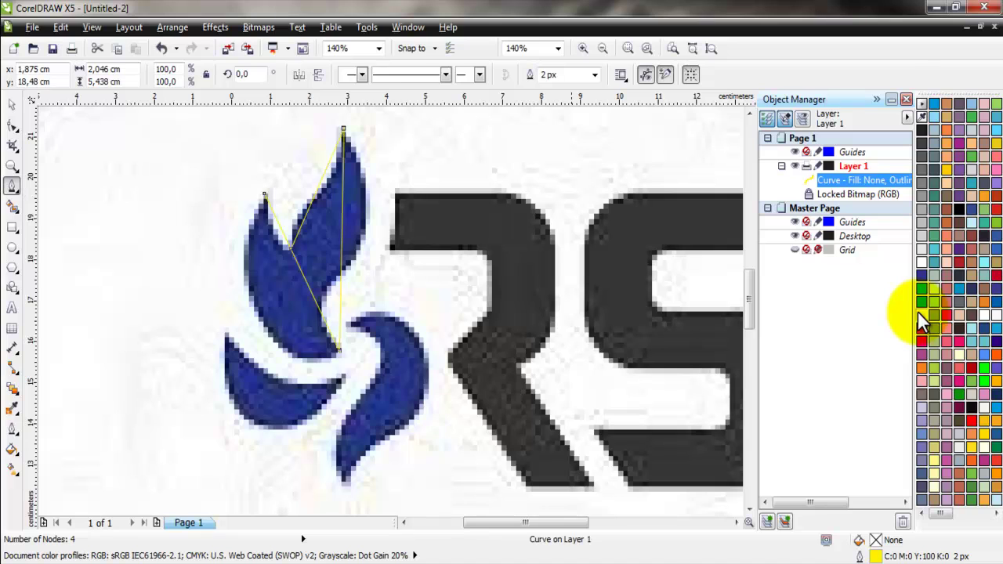
pyautogui.click(594, 75)
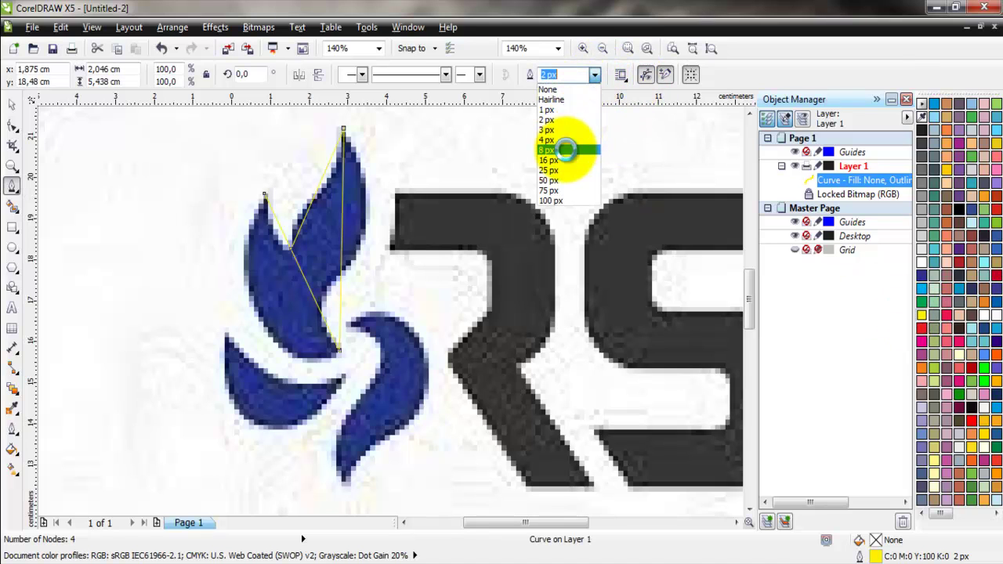
pyautogui.click(566, 149)
pyautogui.click(595, 76)
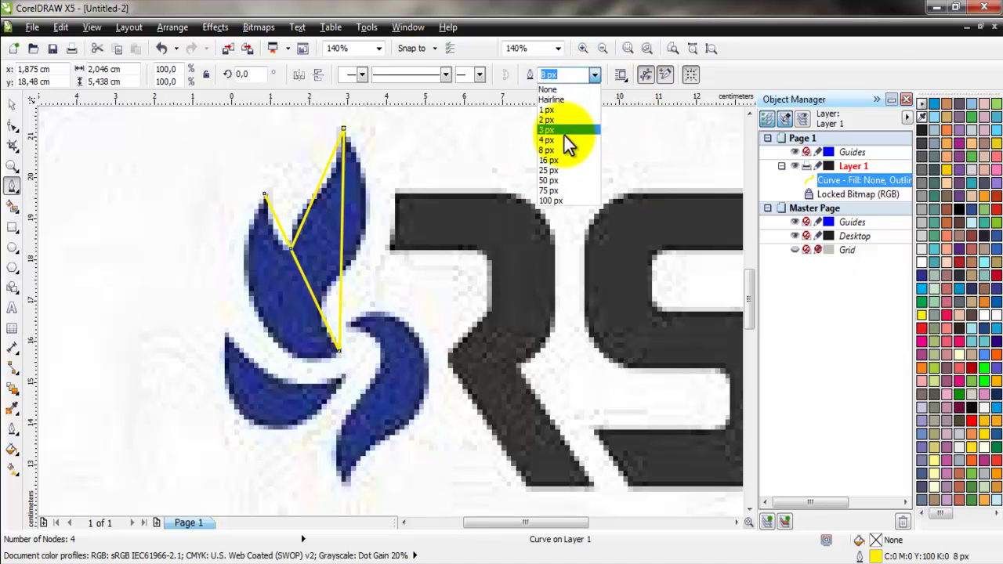
pyautogui.click(565, 141)
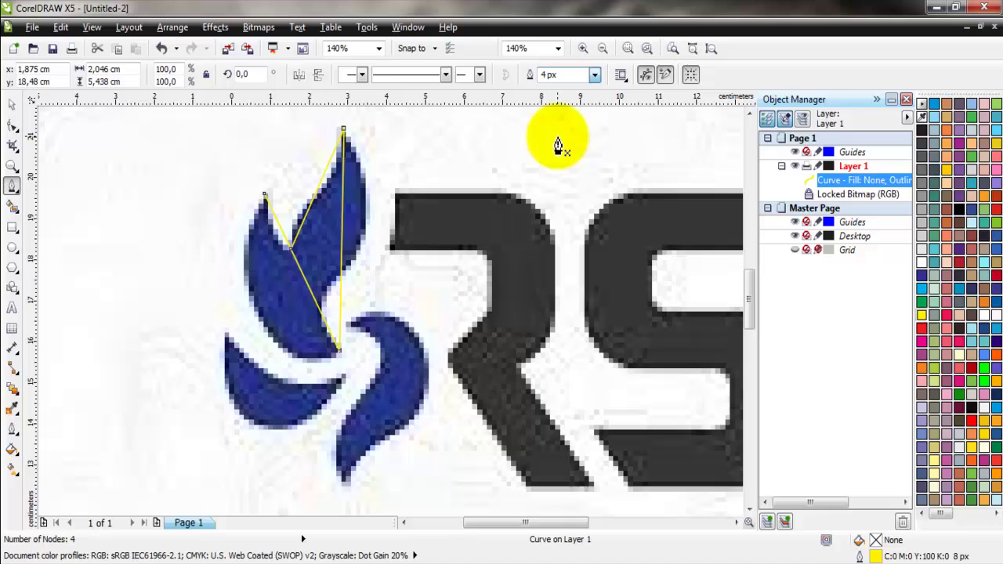
# Trace the lower-left petal of the emblem as a closed triangle through its two tips and its lower edge
pyautogui.click(226, 337)
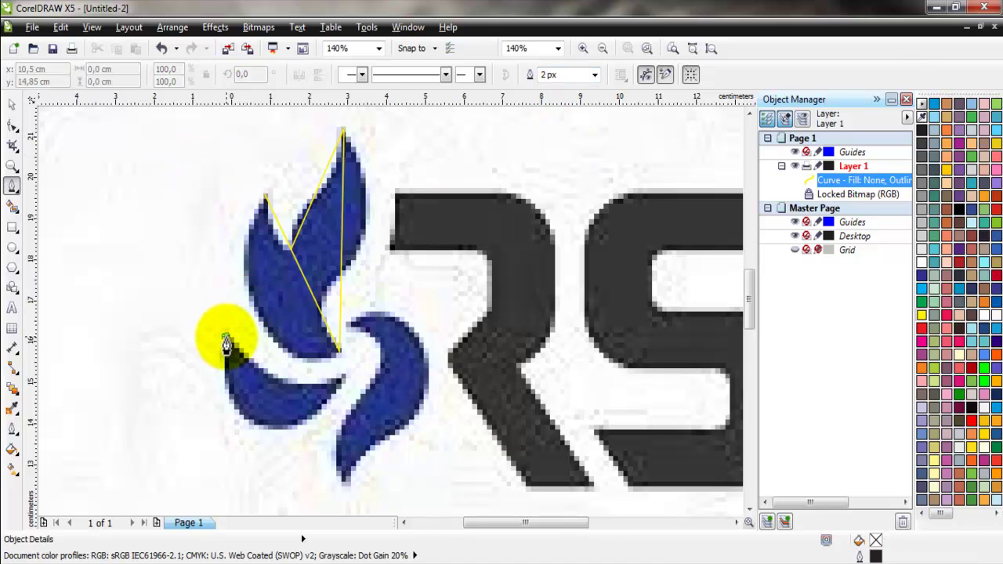
pyautogui.click(342, 379)
pyautogui.click(267, 425)
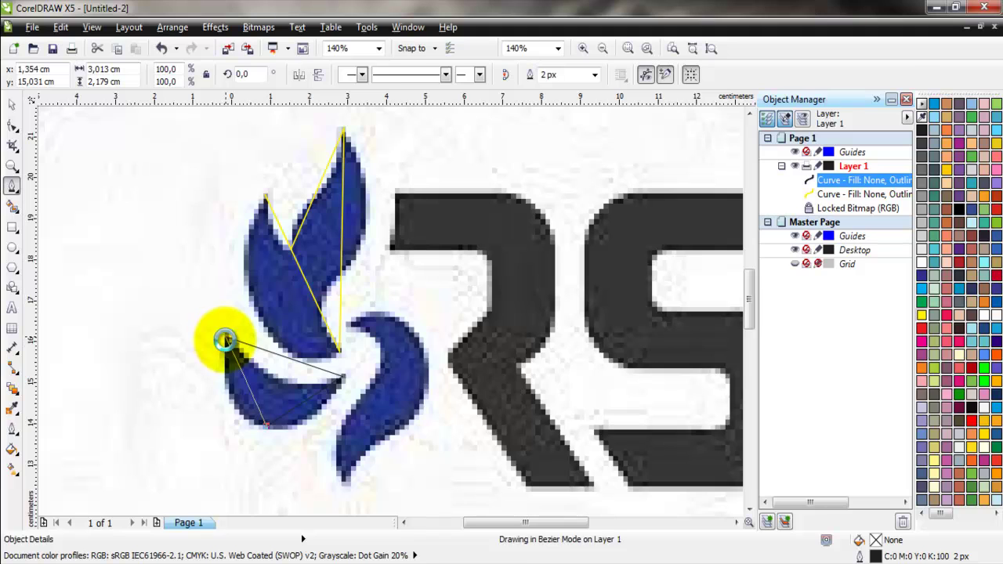
pyautogui.click(226, 339)
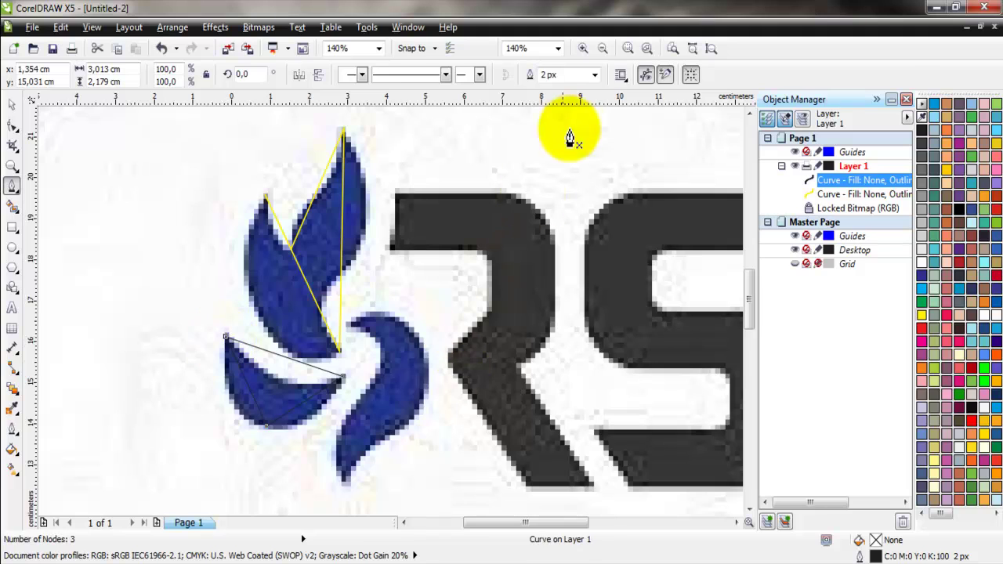
# Give the lower-left petal's triangle a yellow outline 4 px wide
pyautogui.rightClick(922, 314)
pyautogui.click(594, 75)
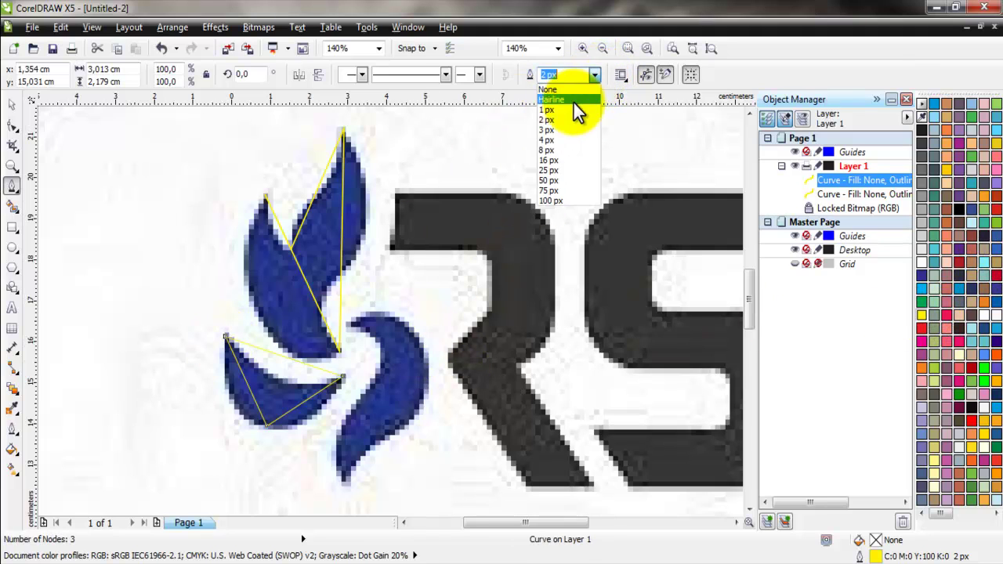
pyautogui.click(552, 141)
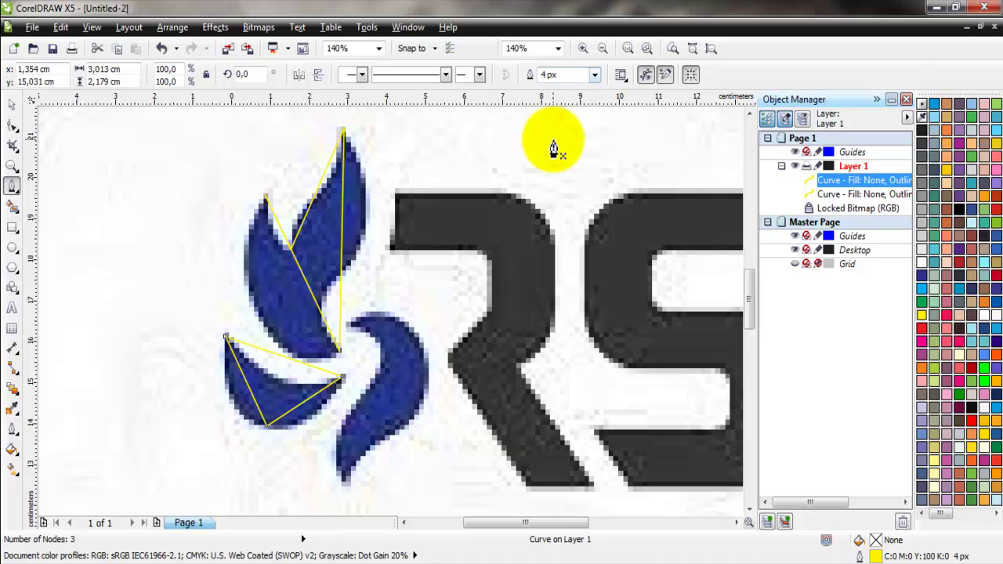
# Trace the lower-right petal of the emblem as a closed triangle through its two tips and its outer bulge
pyautogui.click(349, 324)
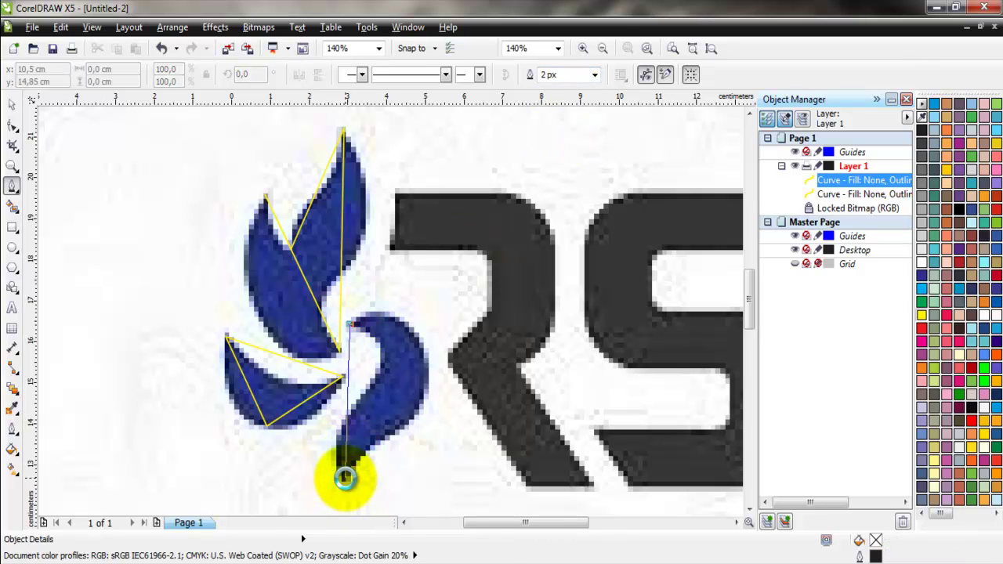
pyautogui.click(345, 478)
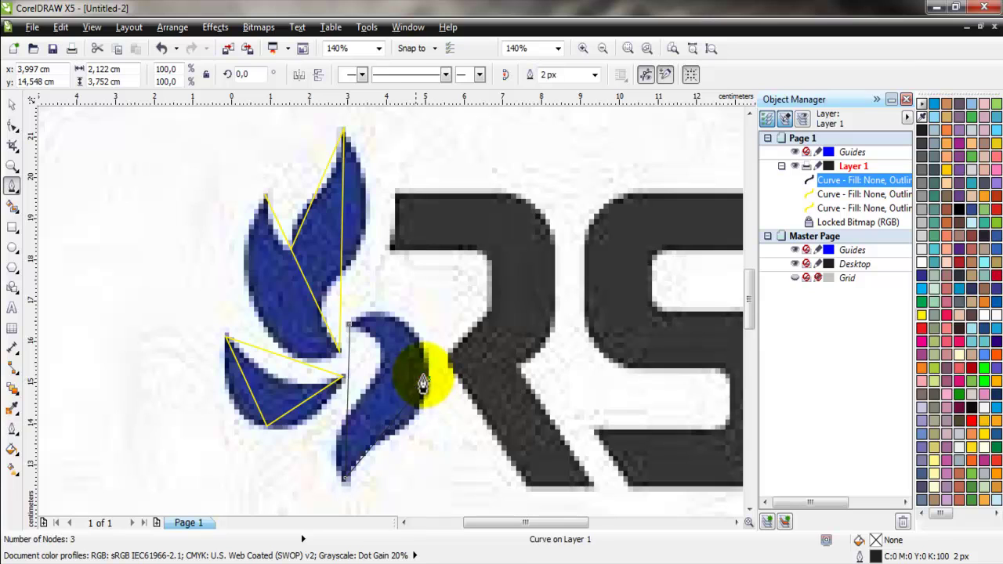
pyautogui.click(422, 382)
pyautogui.click(350, 331)
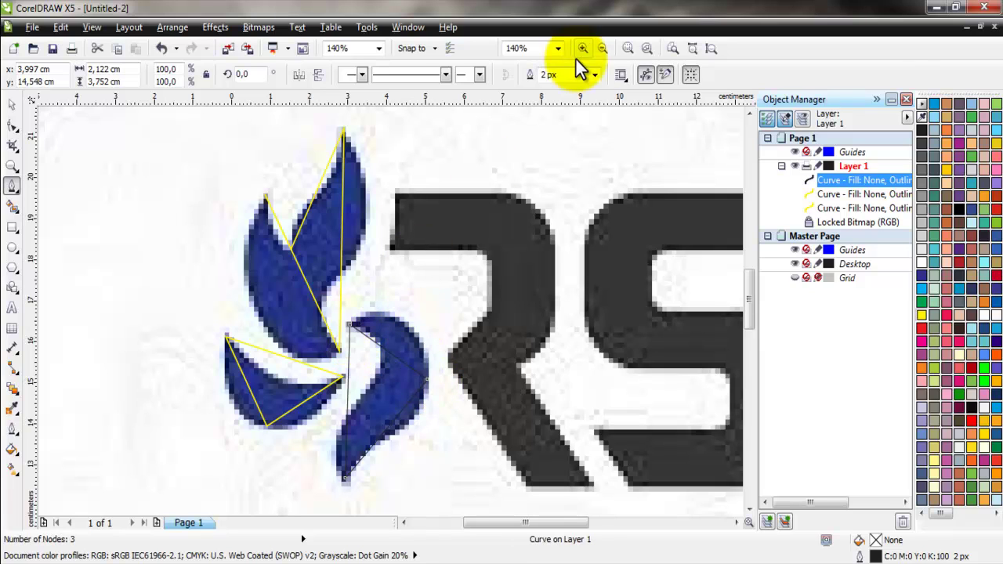
# Set the lower-right petal's triangle to a 4 px yellow outline
pyautogui.click(595, 74)
pyautogui.click(559, 140)
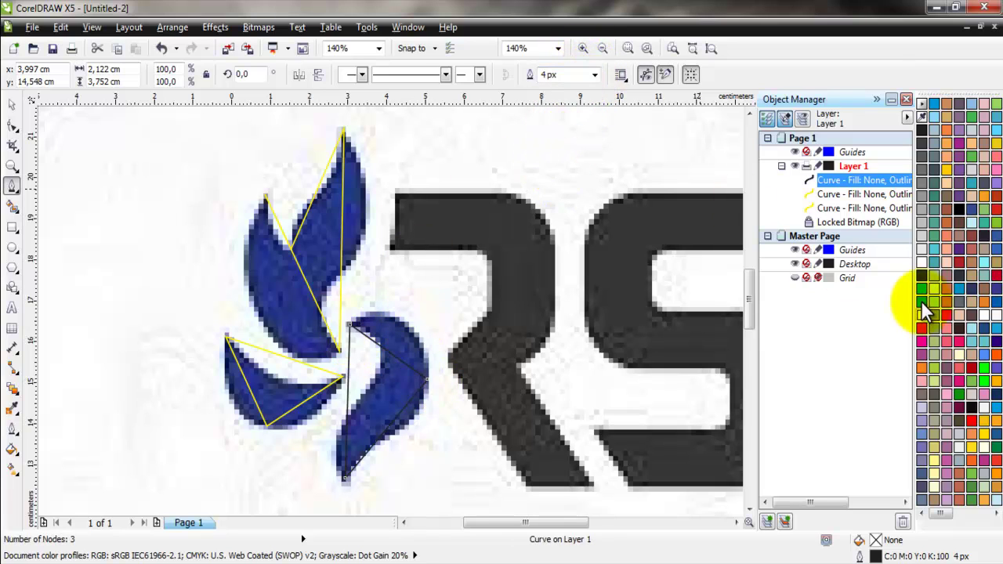
pyautogui.rightClick(923, 314)
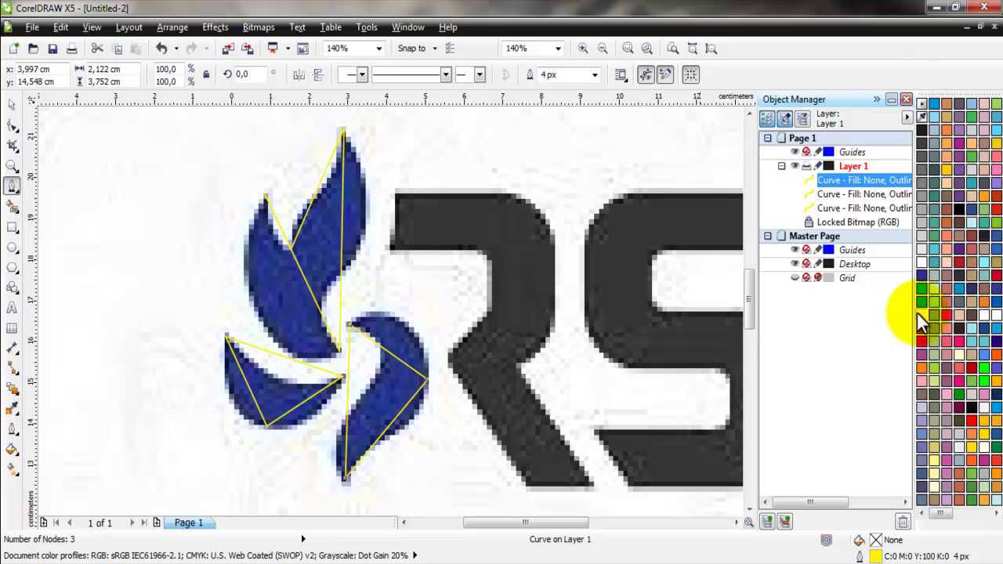
# Trace the letter R with straight segments from its upper-left corner along the inner edge down to the leg's lower-left corner
pyautogui.click(395, 192)
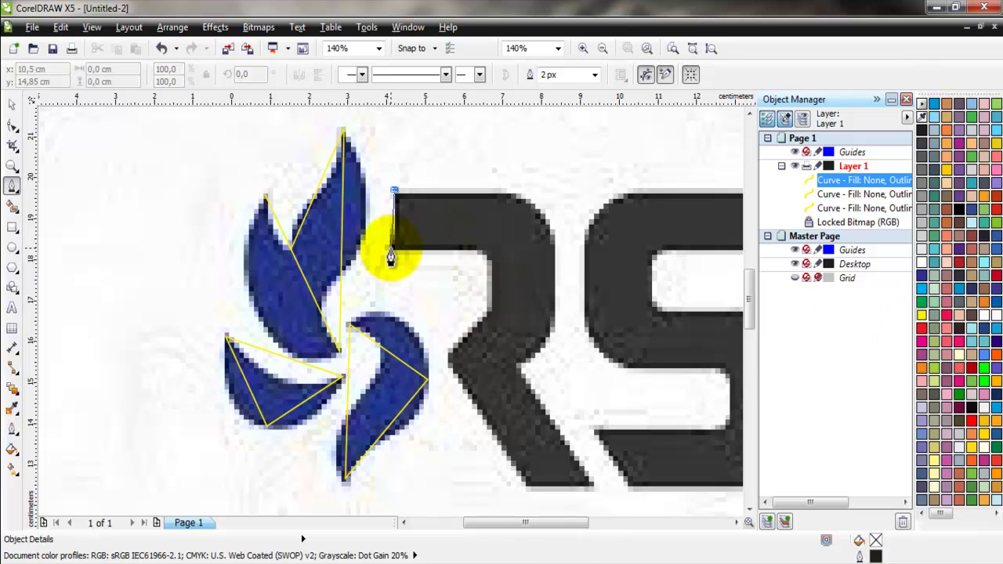
pyautogui.click(390, 249)
pyautogui.click(474, 249)
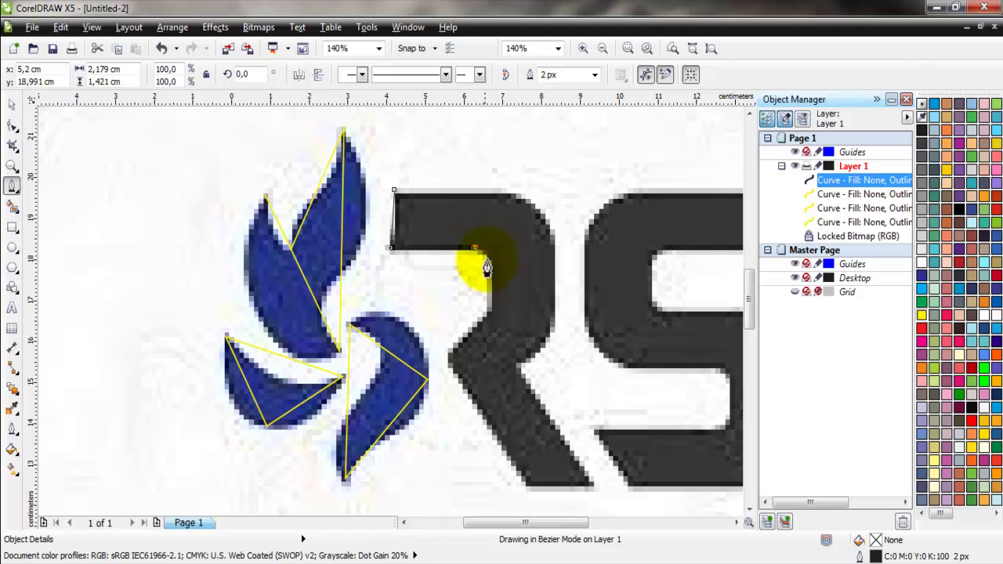
pyautogui.click(489, 260)
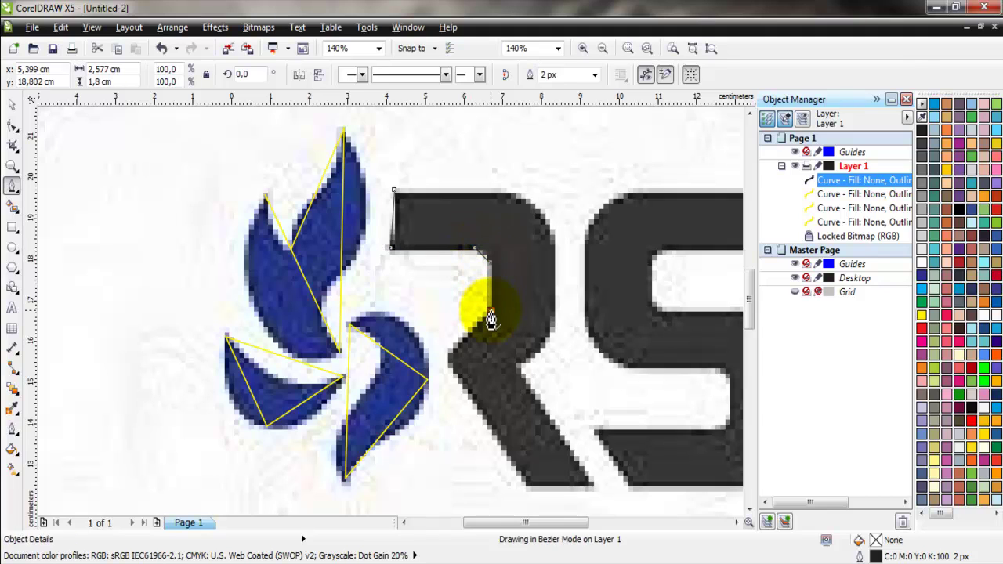
pyautogui.click(490, 311)
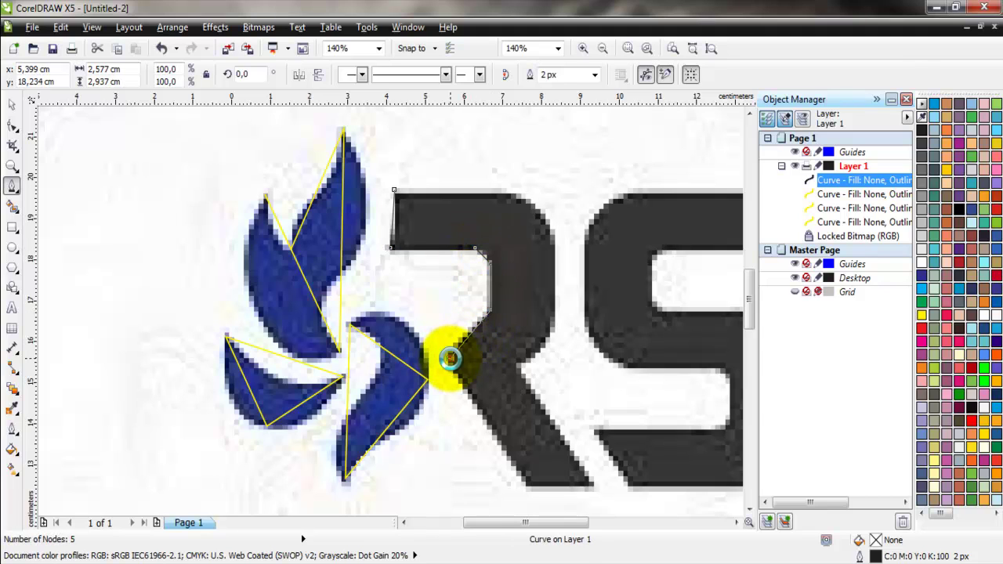
pyautogui.click(449, 358)
pyautogui.click(526, 486)
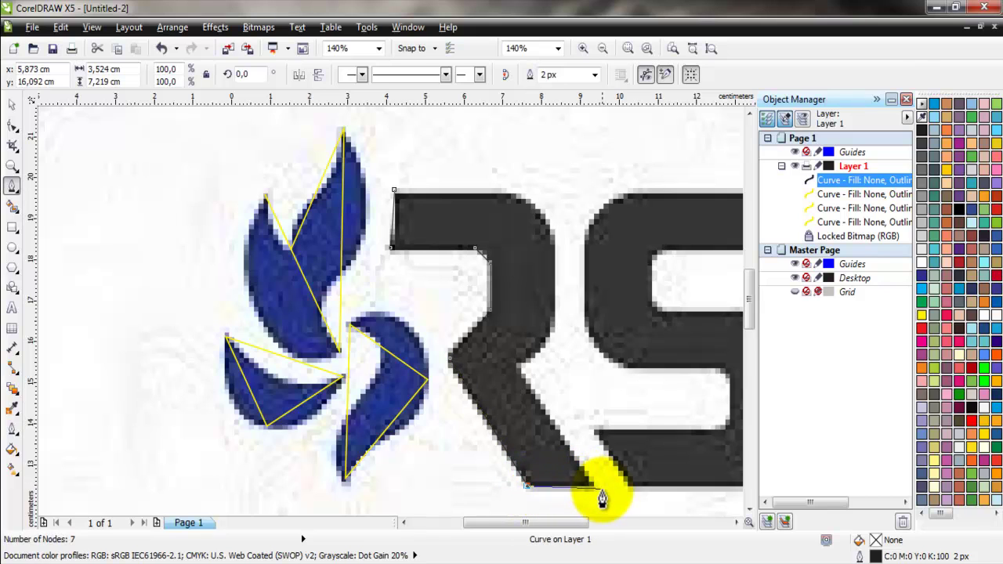
# Continue the R's path across the leg's foot, up its right side and around the bowl, closing it at the starting corner
pyautogui.click(591, 486)
pyautogui.doubleClick(517, 367)
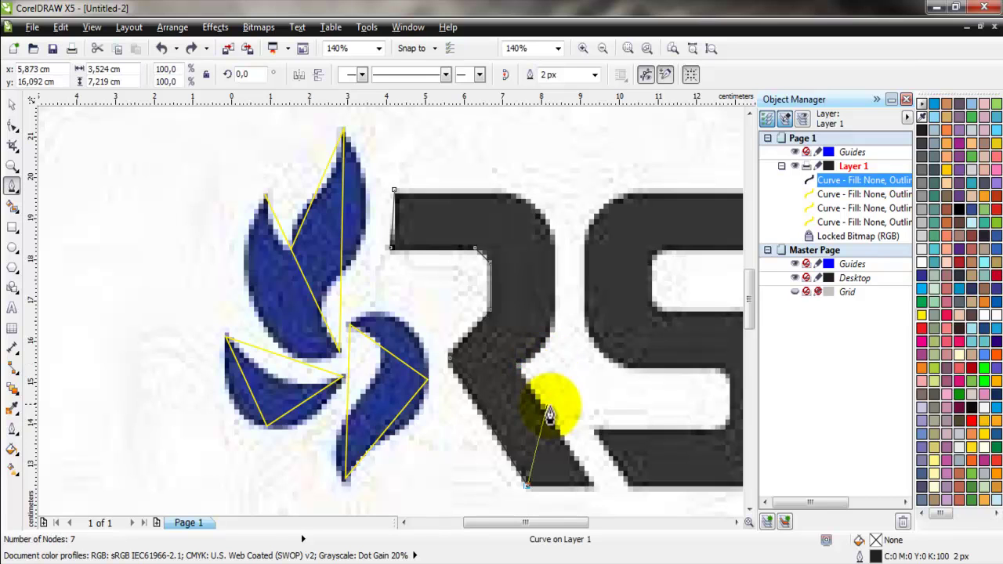
pyautogui.click(591, 483)
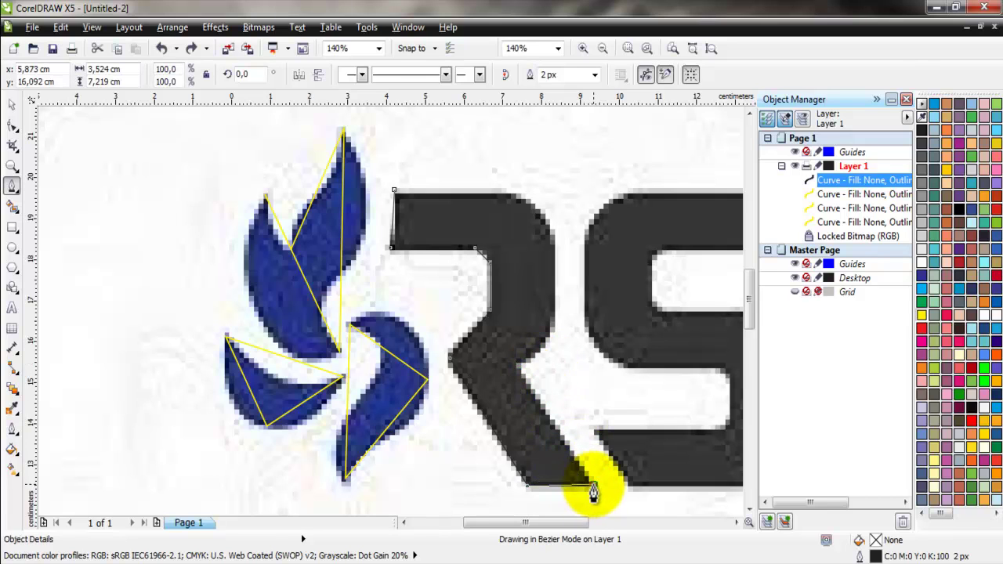
pyautogui.click(519, 368)
pyautogui.click(554, 316)
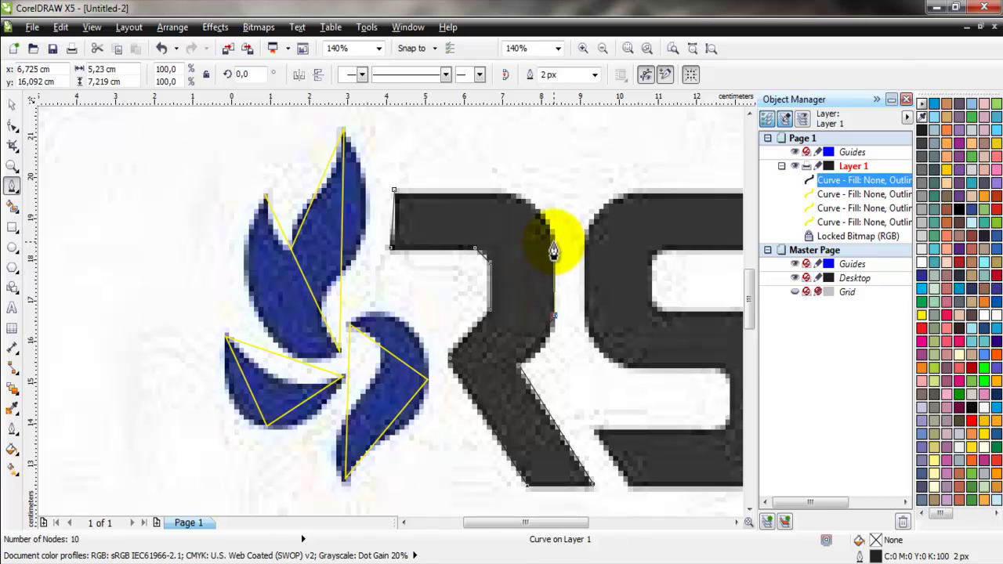
pyautogui.click(553, 240)
pyautogui.click(501, 198)
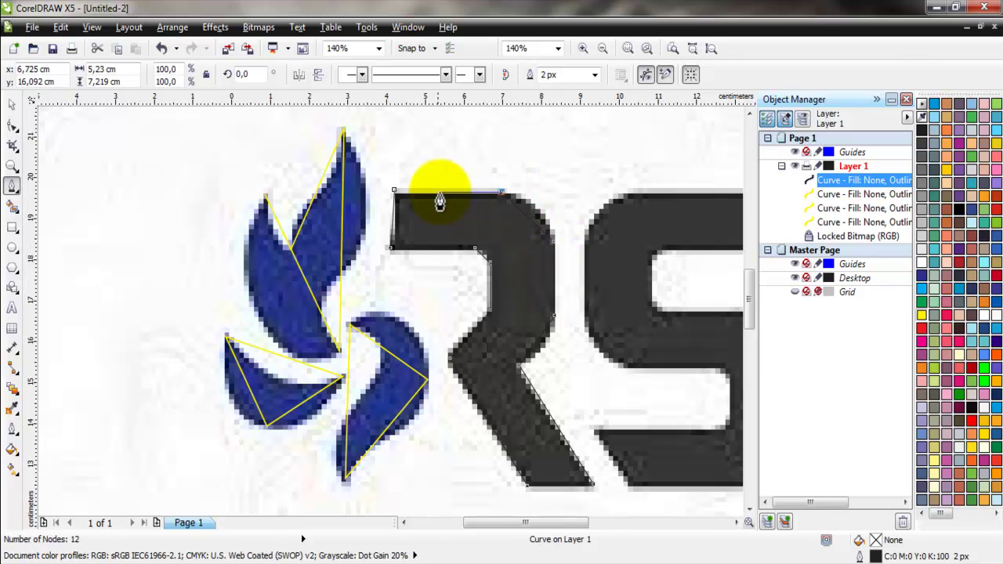
pyautogui.click(394, 191)
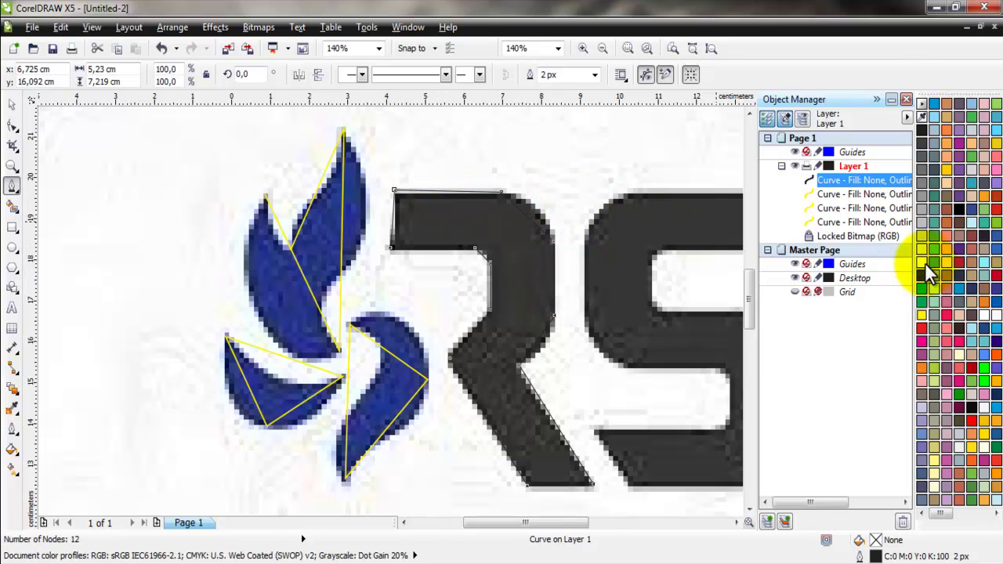
# Colour the R's traced path yellow and set its outline width to 4 px
pyautogui.rightClick(921, 315)
pyautogui.click(594, 75)
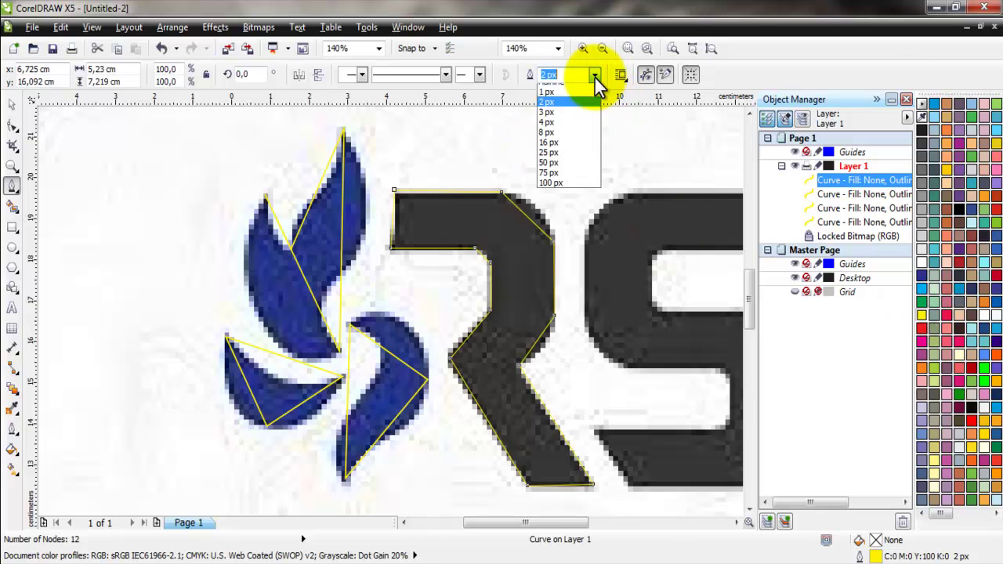
pyautogui.click(571, 141)
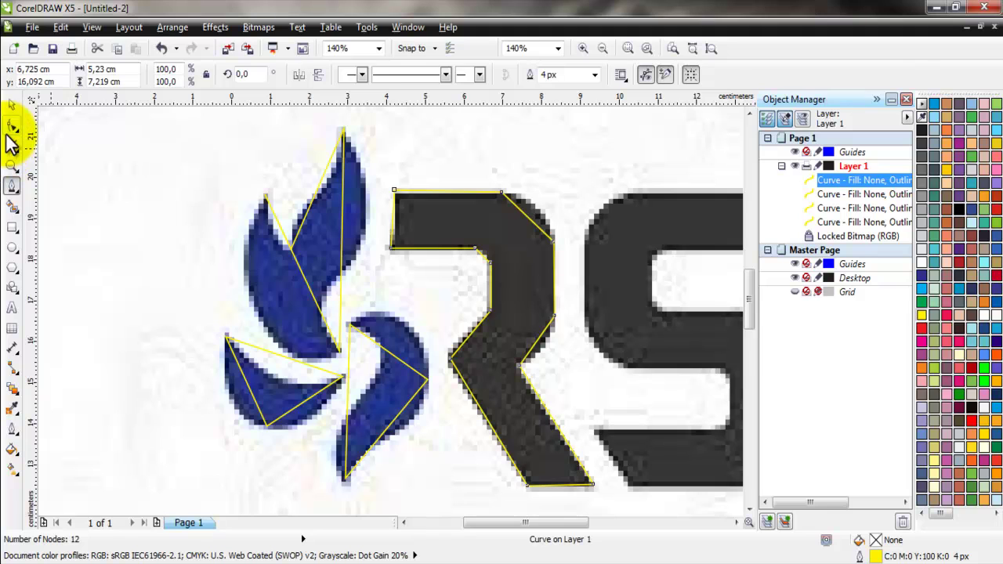
# Convert the short edge at the R's upper-left end into a curve and bend it slightly inward
pyautogui.click(12, 127)
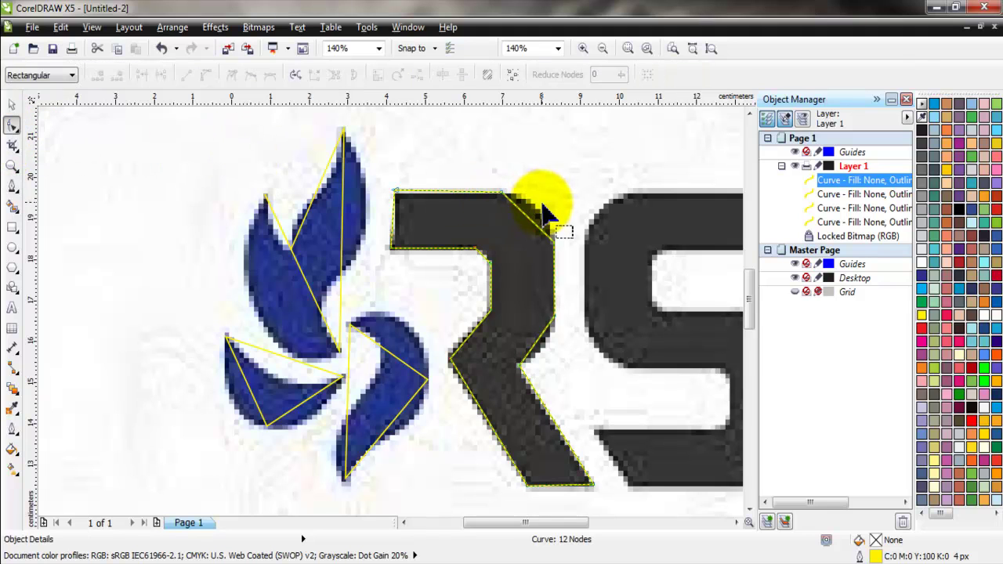
pyautogui.scroll(2, 539, 210)
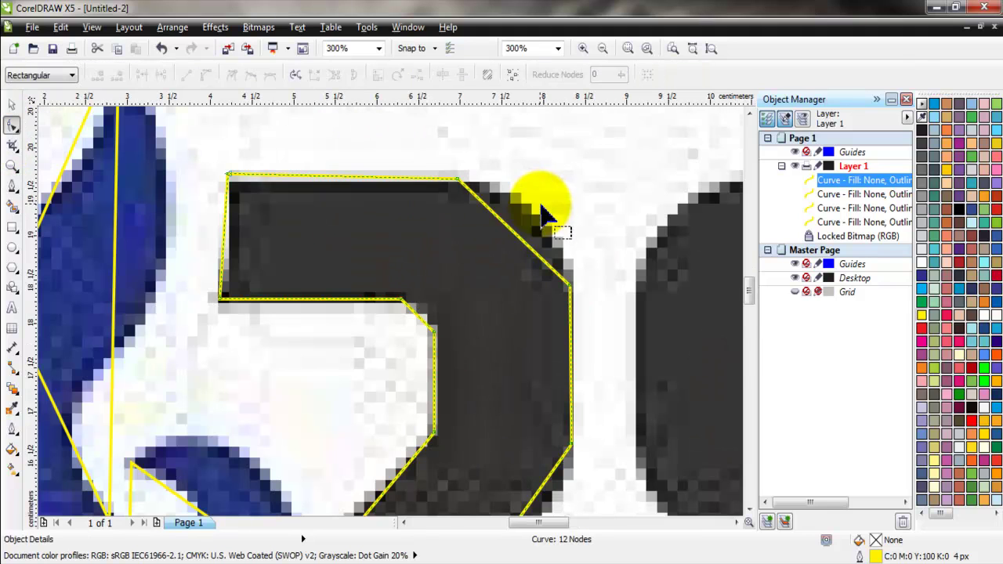
pyautogui.rightClick(227, 252)
pyautogui.click(270, 286)
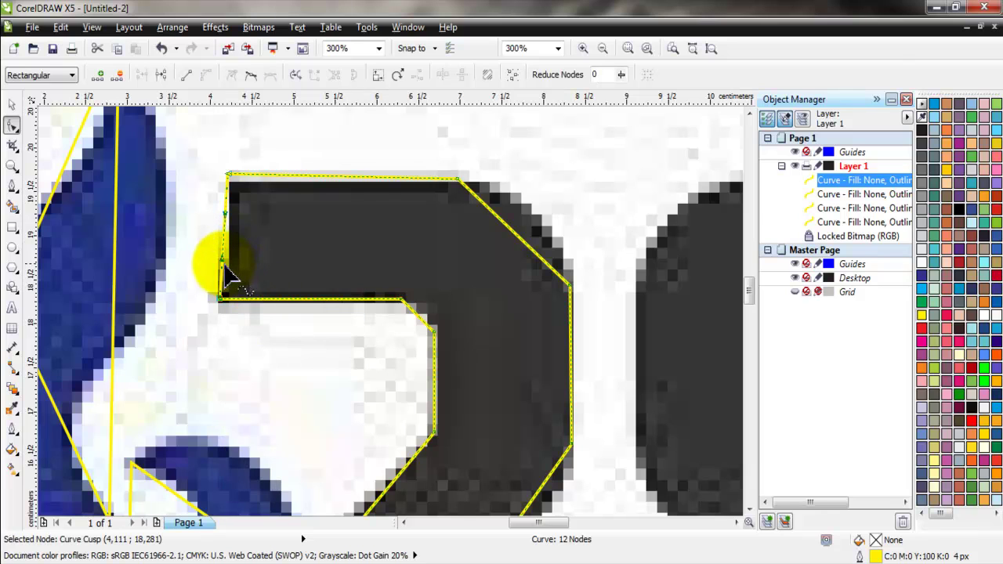
pyautogui.moveTo(223, 262); pyautogui.dragTo(234, 263)
# Convert the diagonal at the R's upper-right corner into a curve and bow it outward along the bitmap's rounded edge
pyautogui.rightClick(503, 232)
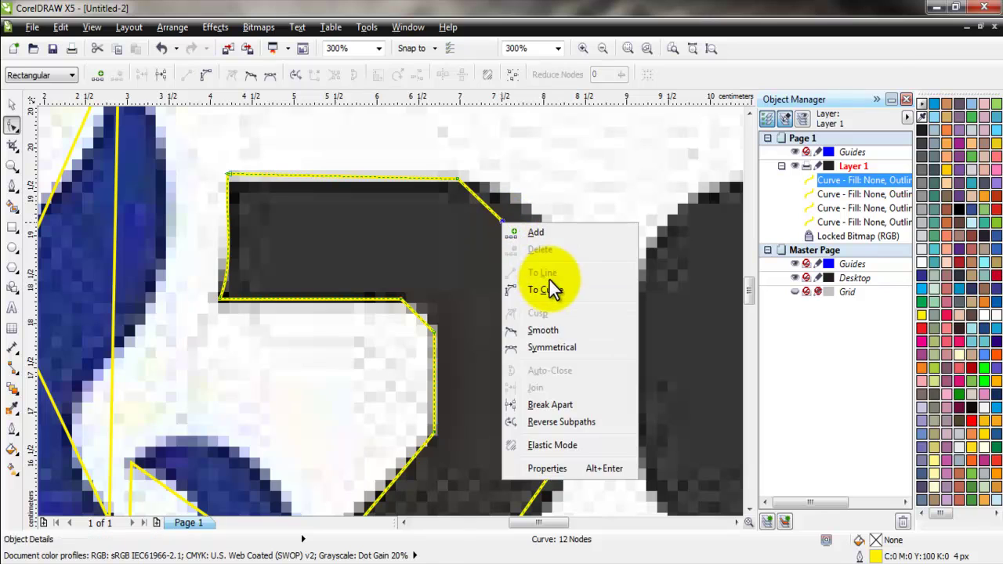
pyautogui.click(520, 253)
pyautogui.click(510, 243)
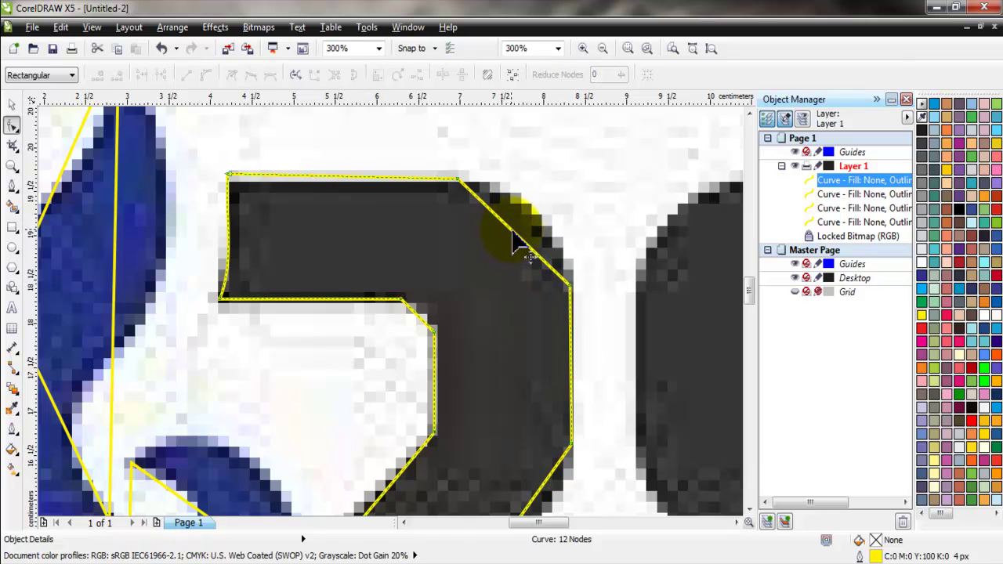
pyautogui.moveTo(513, 243); pyautogui.dragTo(537, 213)
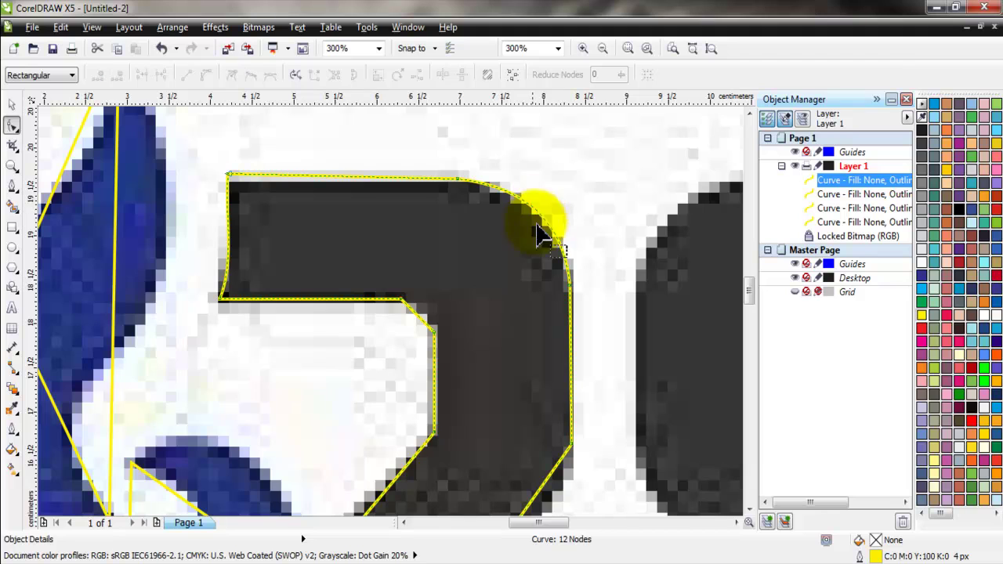
# Convert the small diagonal at the R's inner upper corner into a curve and round it to match the bitmap
pyautogui.rightClick(419, 313)
pyautogui.click(475, 128)
pyautogui.click(424, 300)
pyautogui.scroll(2, 424, 301)
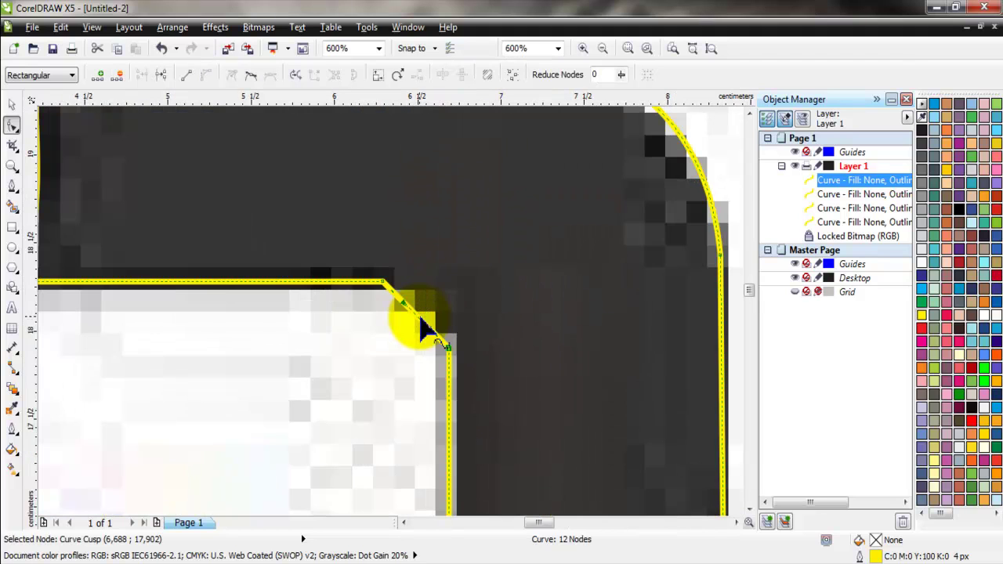
pyautogui.moveTo(419, 318); pyautogui.dragTo(389, 288)
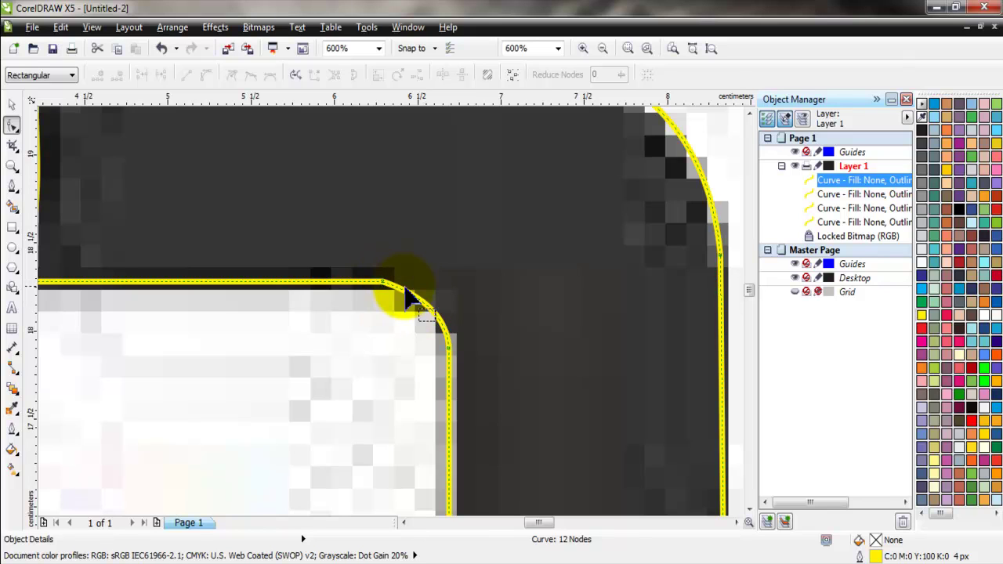
pyautogui.click(383, 284)
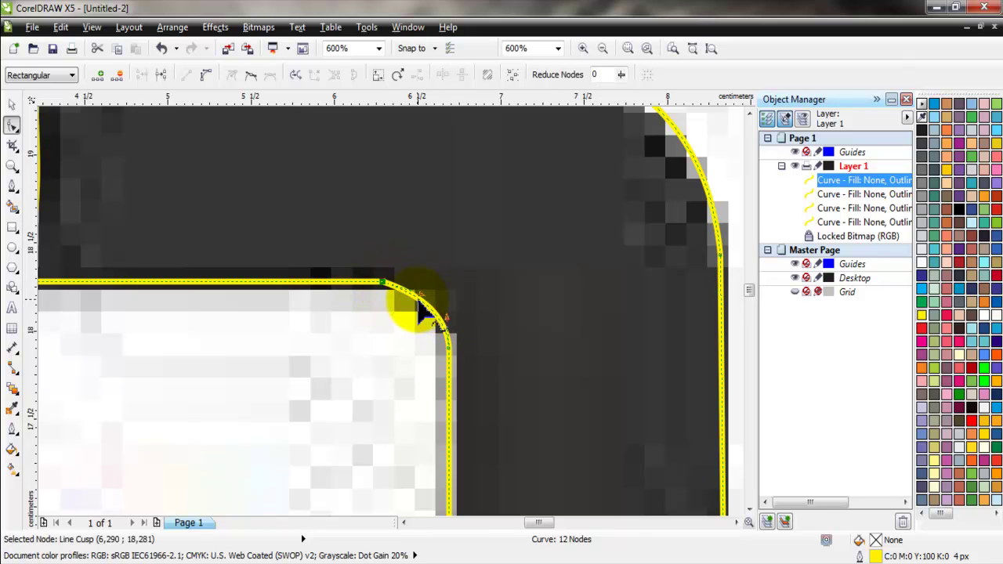
pyautogui.moveTo(422, 298); pyautogui.dragTo(431, 280)
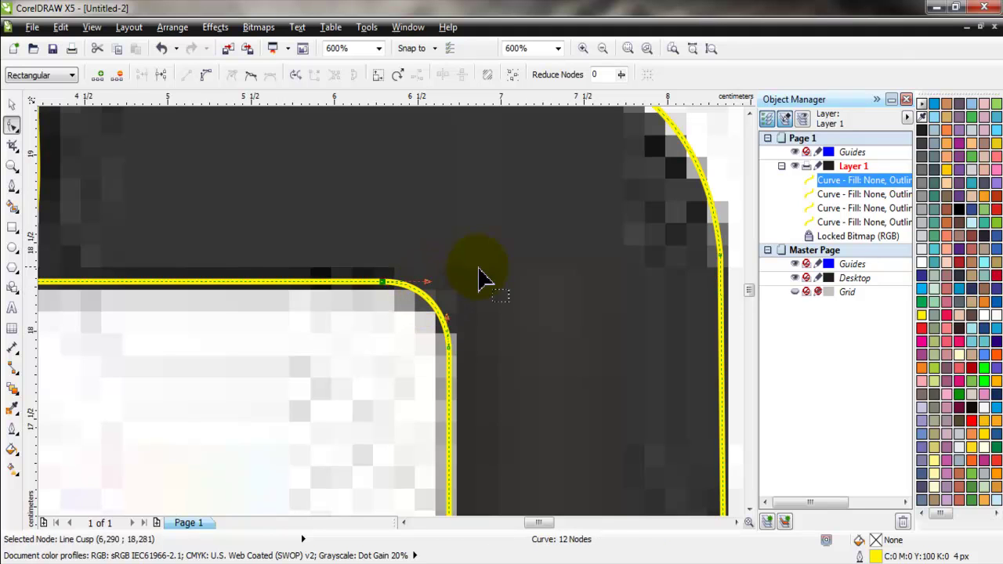
pyautogui.click(432, 261)
# Convert the diagonal below the R's bowl, leading to the leg, into a curve and bow it outward along the letter
pyautogui.scroll(-2, 432, 262)
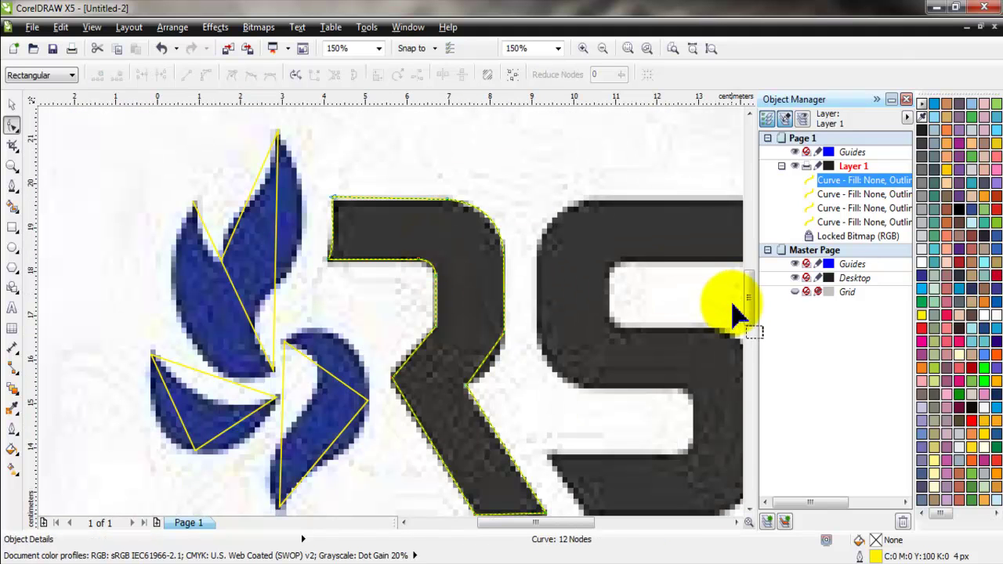
pyautogui.scroll(-3, 746, 302)
pyautogui.scroll(1, 501, 294)
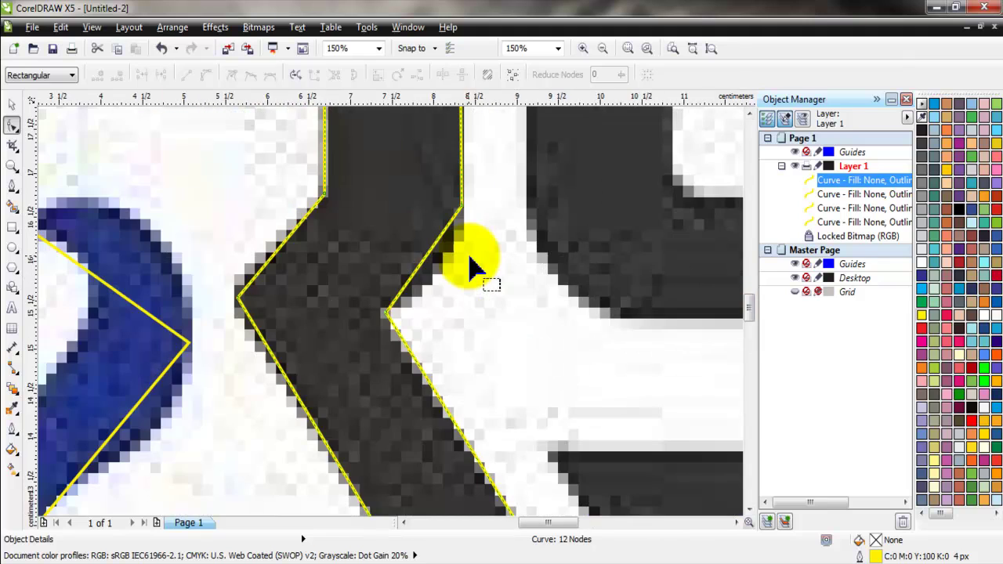
pyautogui.scroll(1, 420, 270)
pyautogui.rightClick(437, 268)
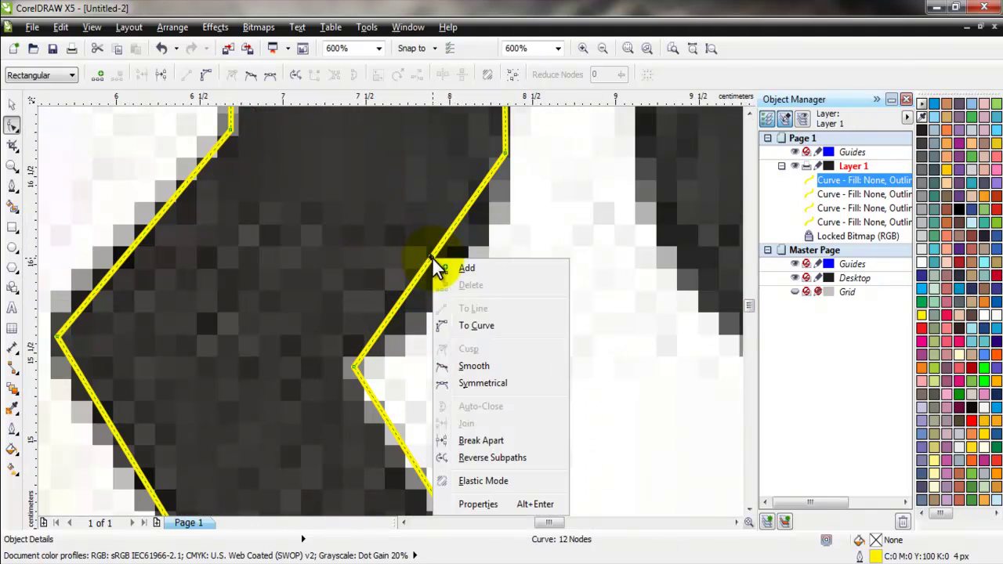
pyautogui.click(481, 328)
pyautogui.moveTo(432, 261); pyautogui.dragTo(467, 284)
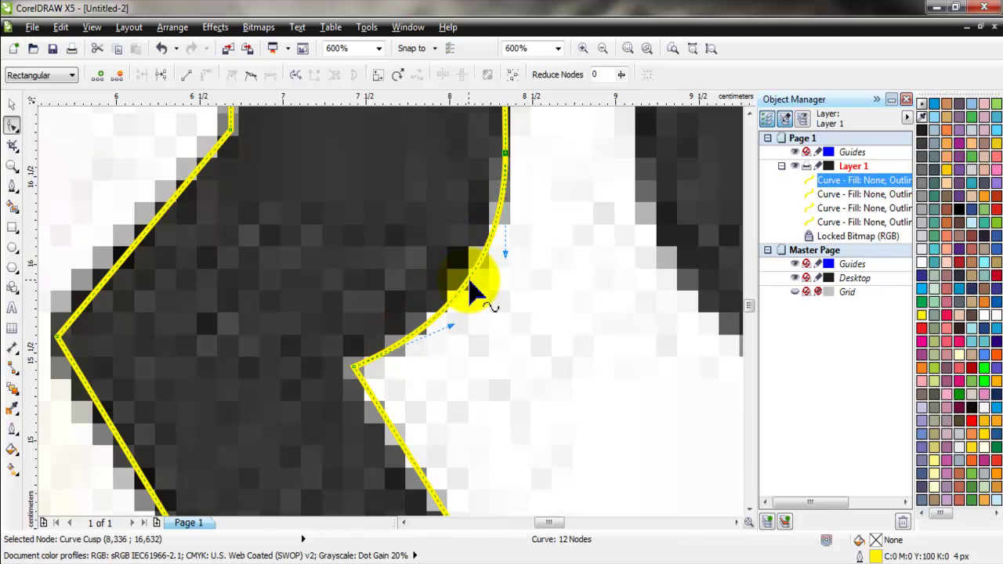
# Convert the tall petal's left edge into a curve and shape it from the top tip to the notch with both handles
pyautogui.scroll(-4, 384, 239)
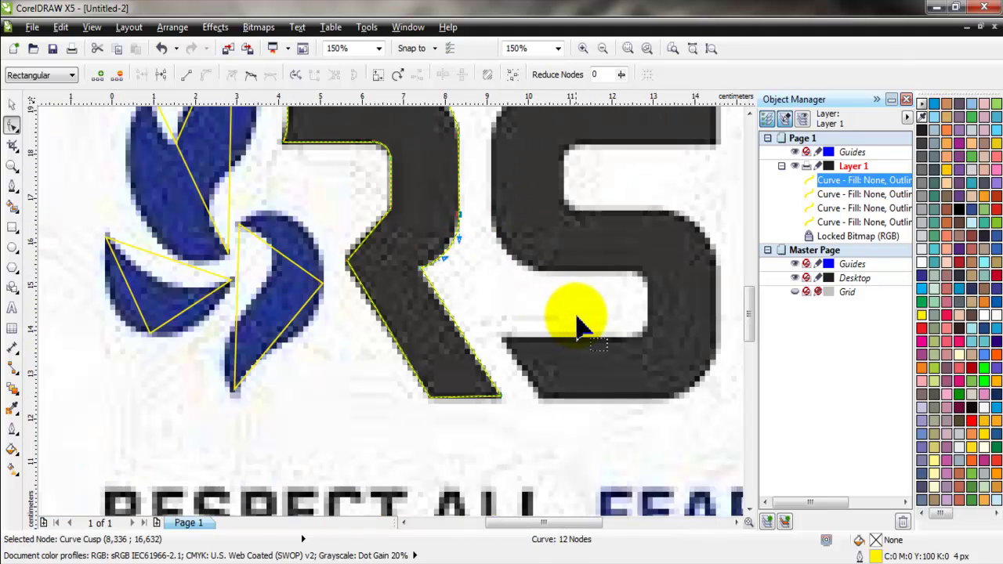
pyautogui.scroll(1, 415, 207)
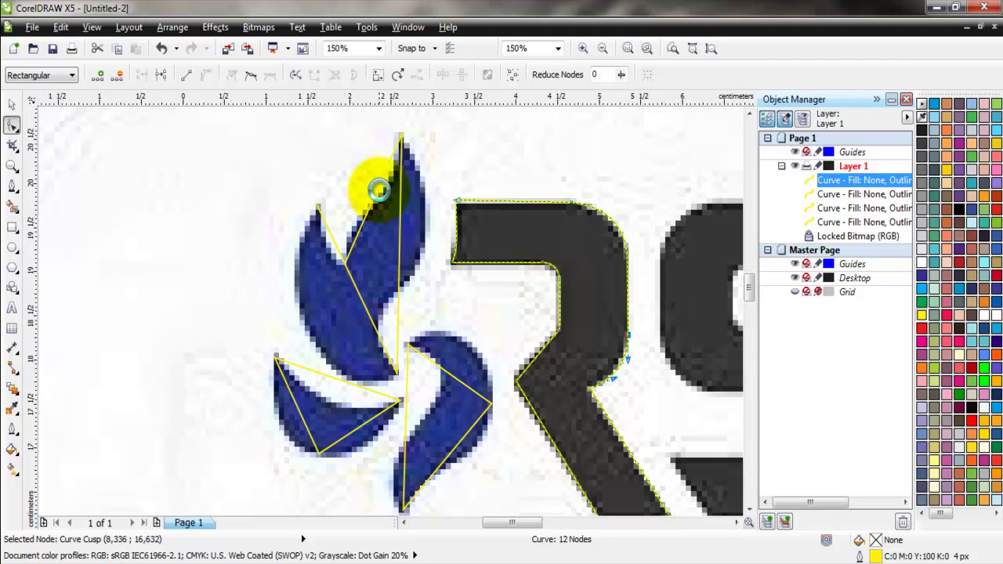
pyautogui.scroll(2, 373, 196)
pyautogui.click(380, 210)
pyautogui.click(366, 205)
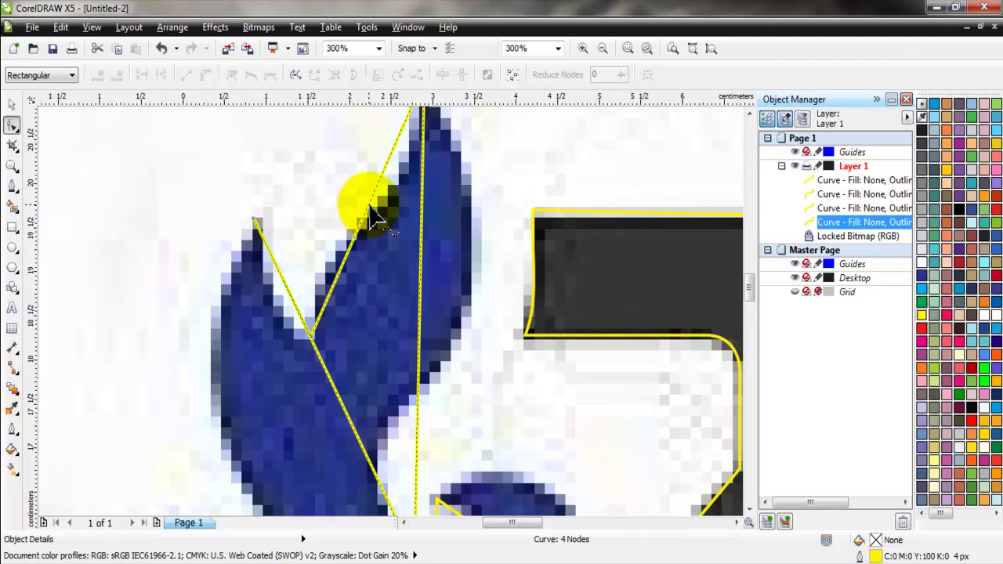
pyautogui.rightClick(369, 206)
pyautogui.click(415, 278)
pyautogui.click(387, 165)
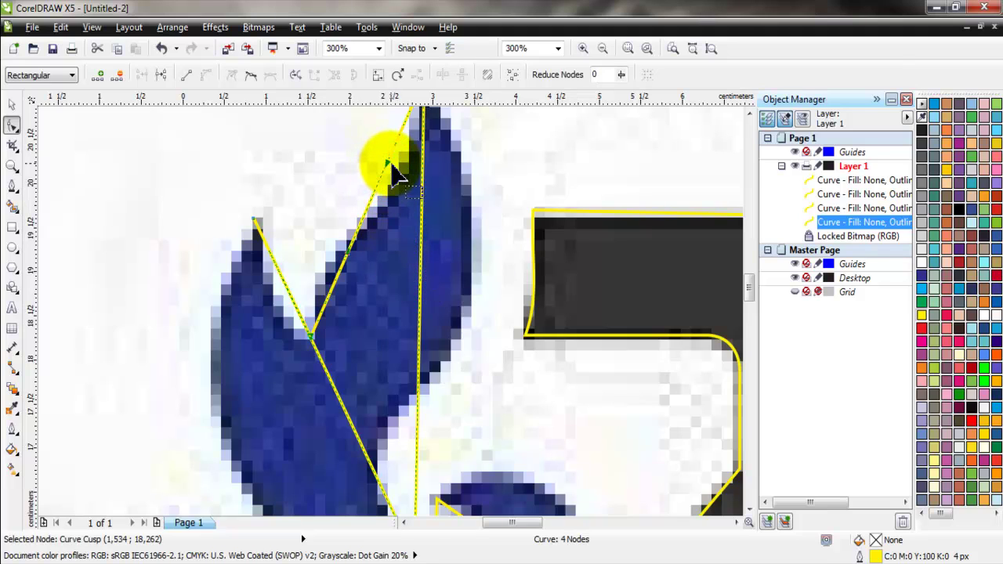
pyautogui.moveTo(389, 166); pyautogui.dragTo(416, 174)
pyautogui.click(349, 255)
pyautogui.moveTo(352, 267); pyautogui.dragTo(304, 235)
# Convert the tall petal's right edge into a curve and bow it outward below the top tip
pyautogui.click(421, 182)
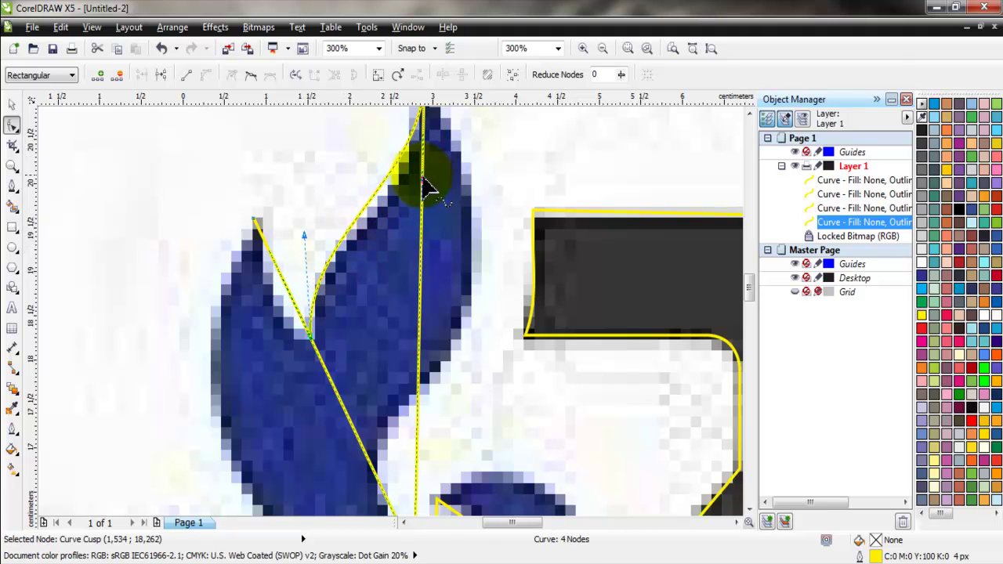
pyautogui.moveTo(430, 196); pyautogui.dragTo(483, 174)
pyautogui.rightClick(423, 240)
pyautogui.click(465, 284)
pyautogui.moveTo(481, 221); pyautogui.dragTo(500, 202)
# Adjust both handles of the tall petal's right edge so it follows the S-shaped contour down to the lower tip
pyautogui.scroll(-3, 498, 199)
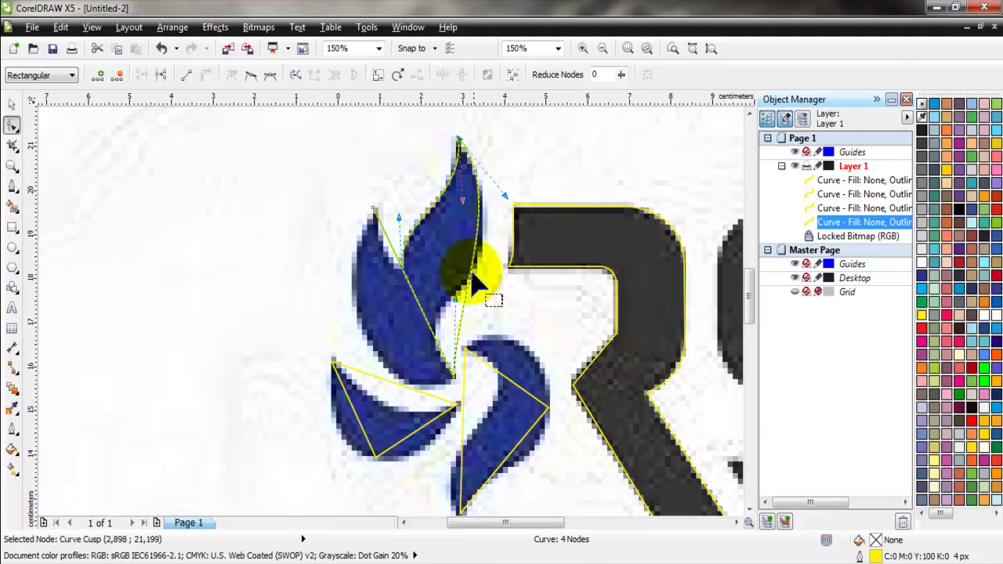
pyautogui.scroll(3, 461, 268)
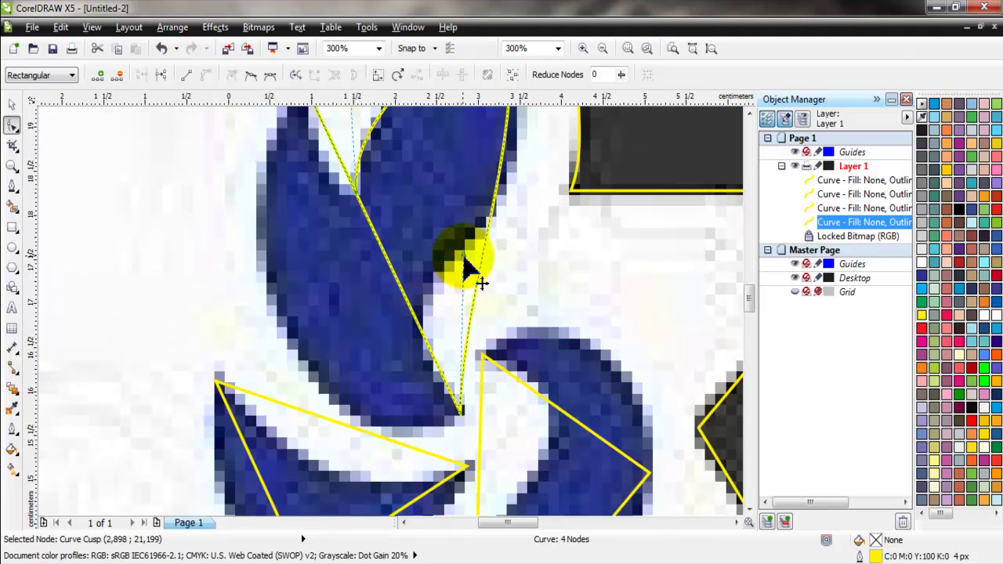
pyautogui.moveTo(467, 269); pyautogui.dragTo(381, 329)
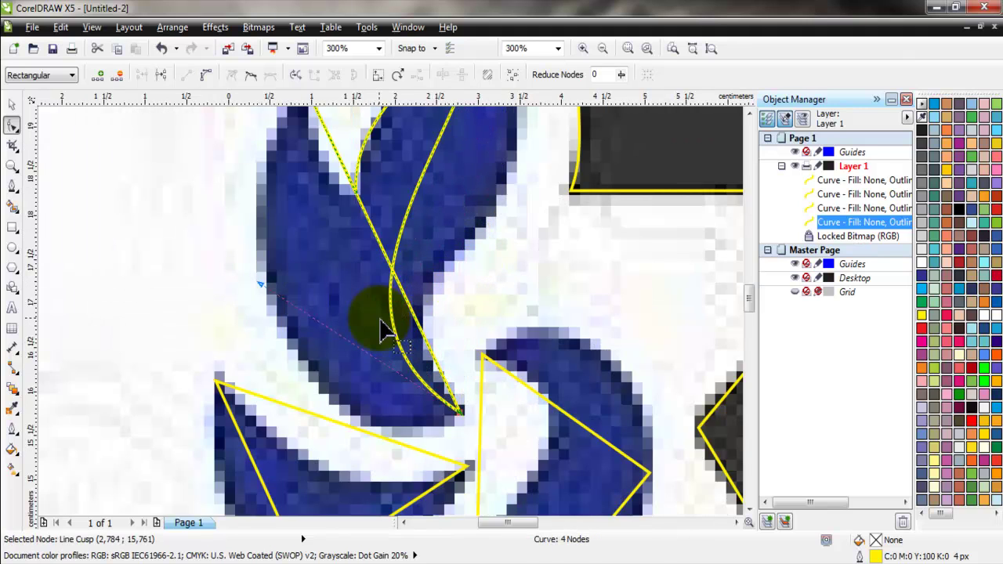
pyautogui.scroll(-2, 382, 329)
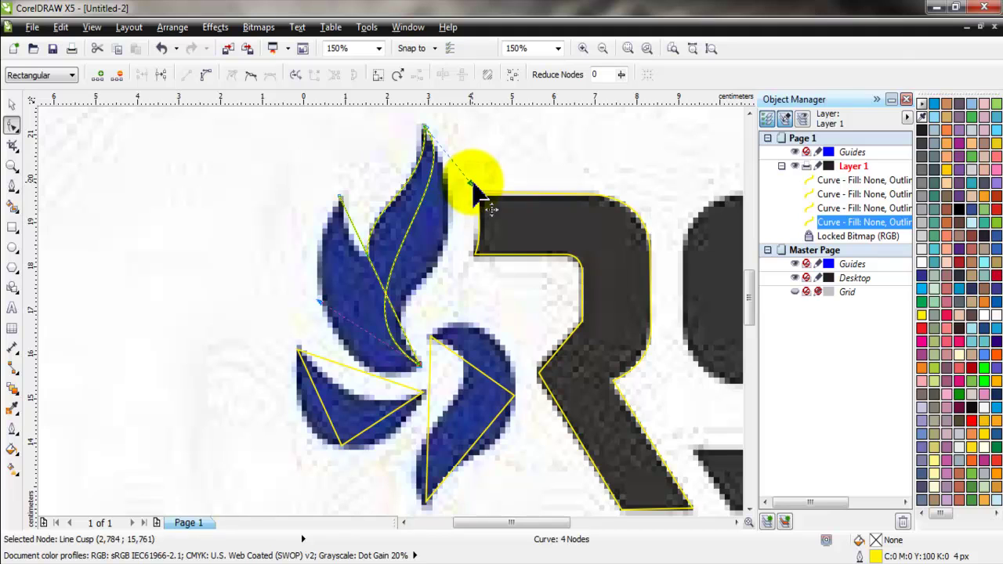
pyautogui.moveTo(472, 186); pyautogui.dragTo(510, 278)
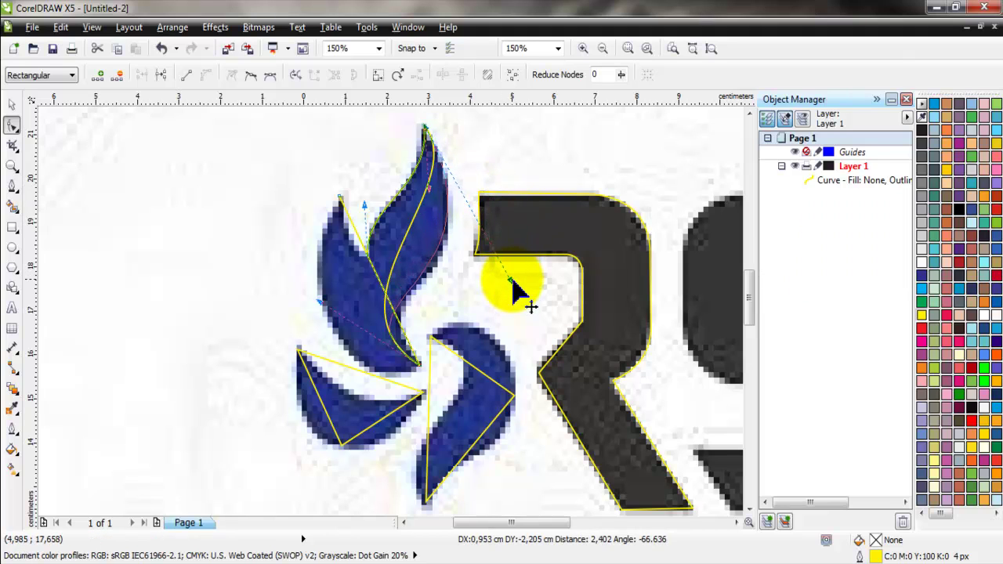
pyautogui.click(321, 301)
pyautogui.moveTo(322, 302); pyautogui.dragTo(345, 277)
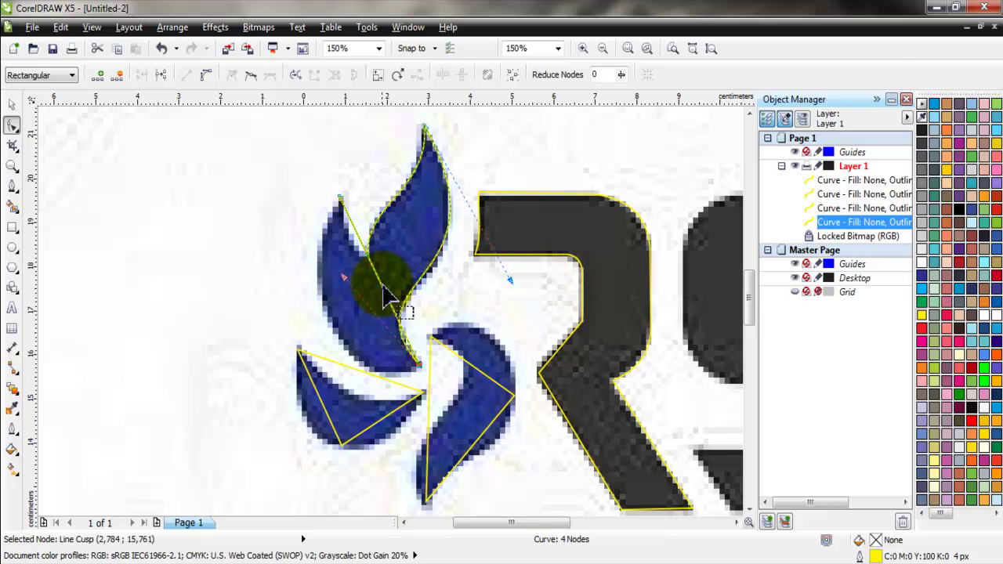
# Try to bend the straight edge running down from the left petal's tip outward
pyautogui.rightClick(356, 239)
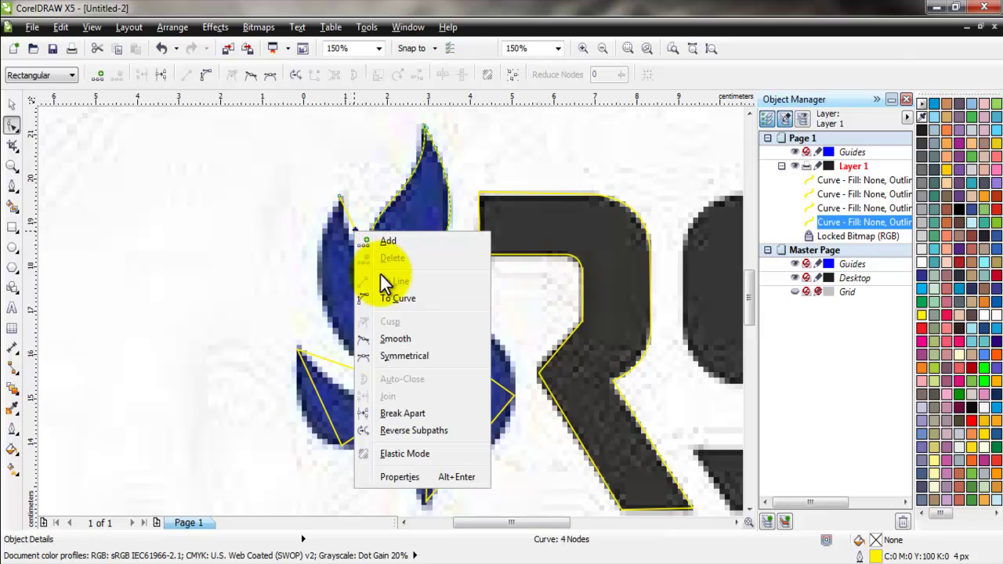
pyautogui.click(380, 282)
pyautogui.moveTo(380, 283); pyautogui.dragTo(335, 324)
pyautogui.hotkey('ctrl', 'z')
pyautogui.rightClick(380, 287)
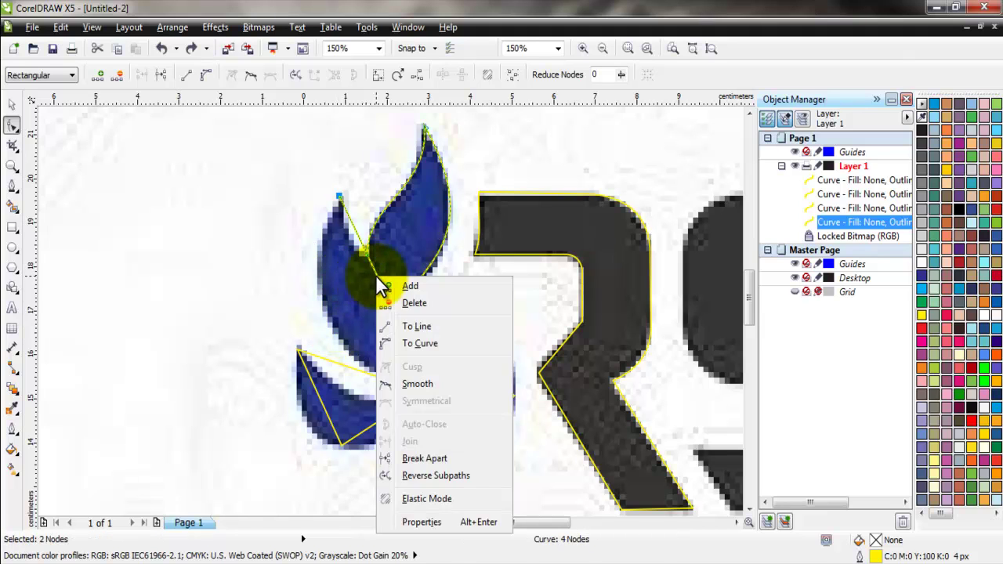
pyautogui.press('Escape')
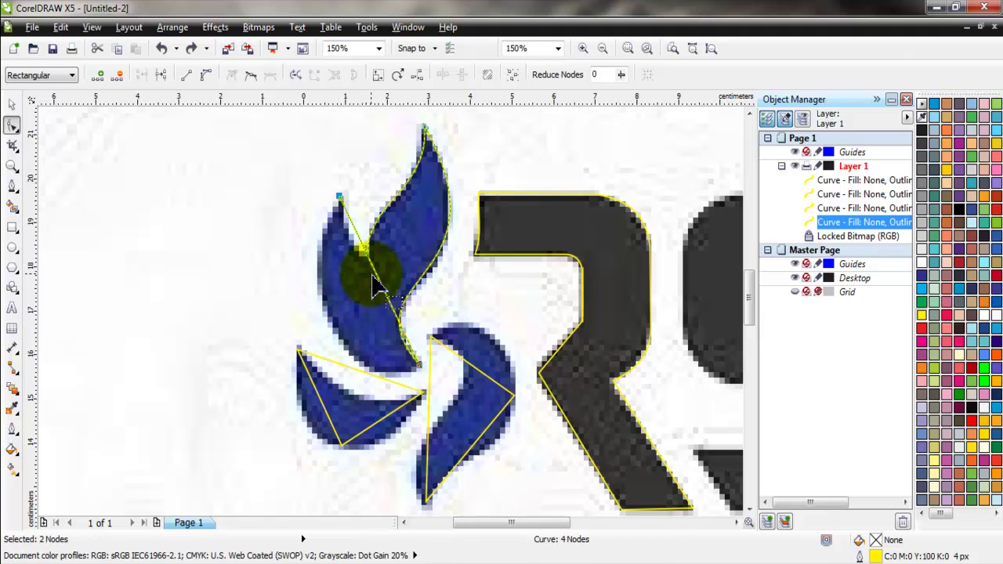
pyautogui.rightClick(379, 284)
pyautogui.press('Escape')
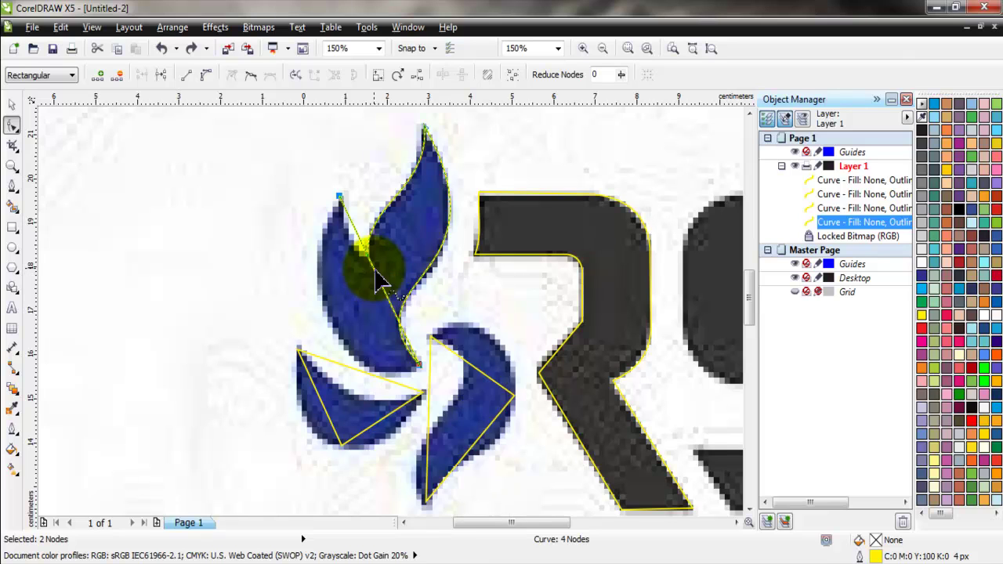
# Convert the left petal's outer edge into a curve and bend it around the petal's left side and underside
pyautogui.rightClick(372, 268)
pyautogui.click(413, 335)
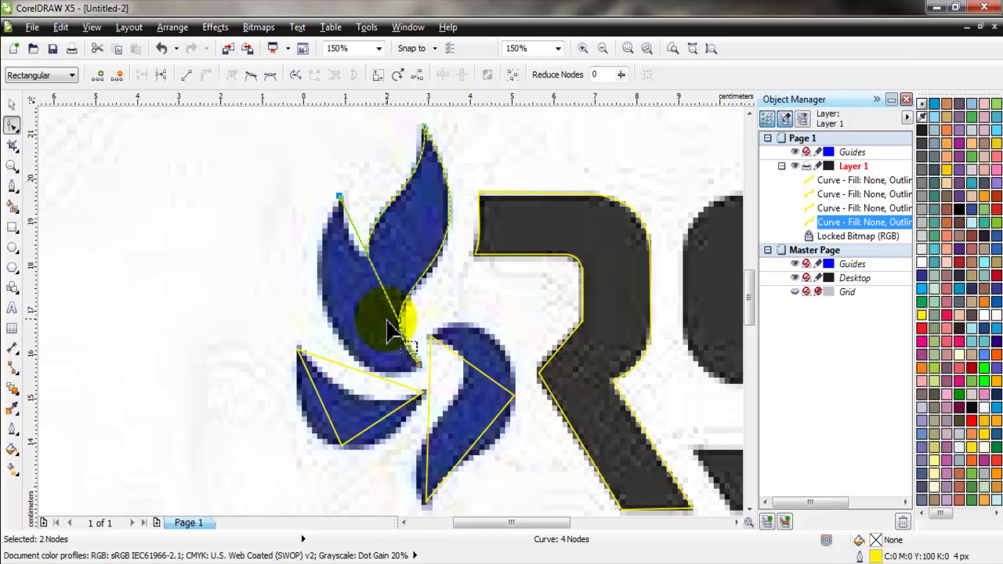
pyautogui.moveTo(384, 296); pyautogui.dragTo(324, 326)
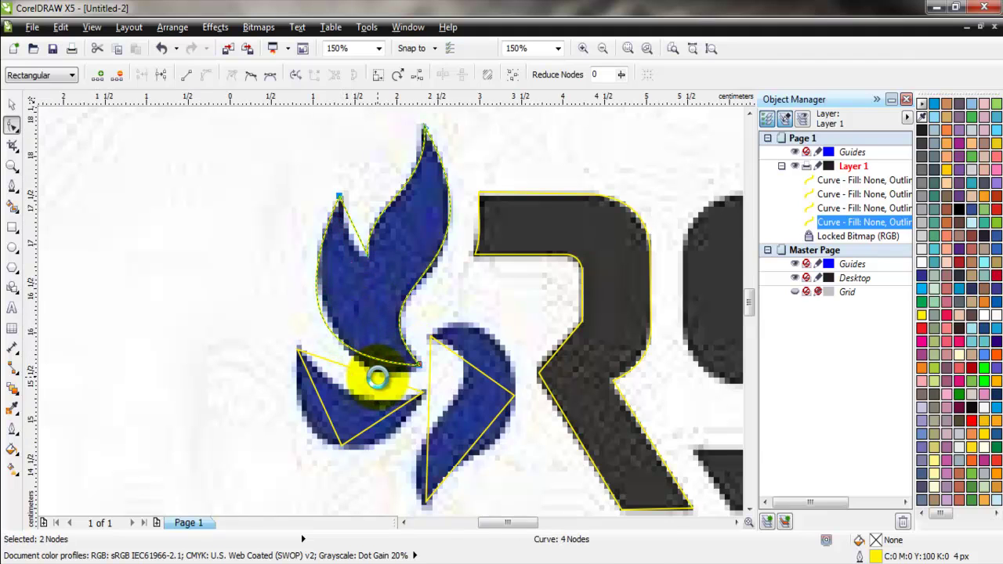
pyautogui.scroll(2, 379, 380)
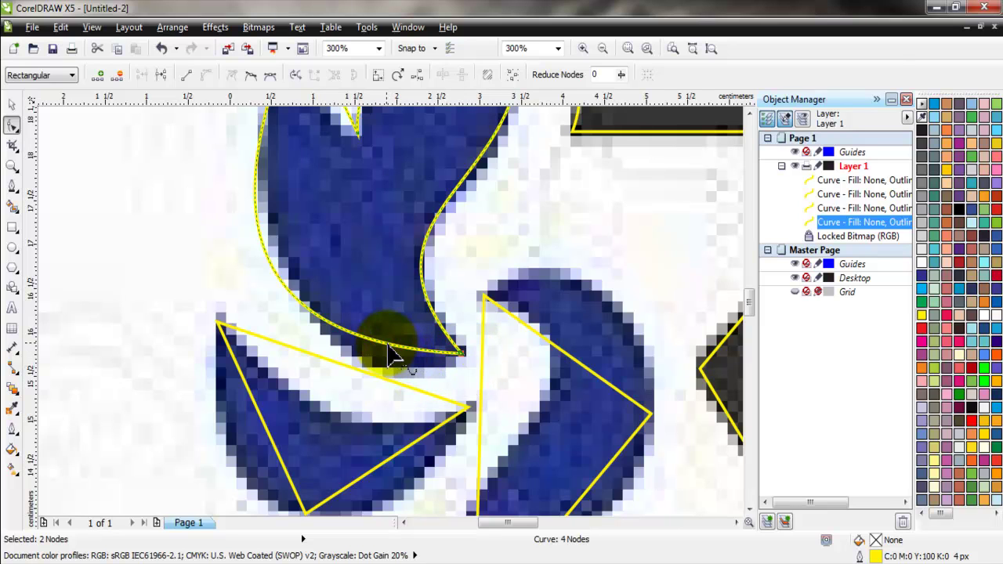
pyautogui.moveTo(387, 355); pyautogui.dragTo(402, 374)
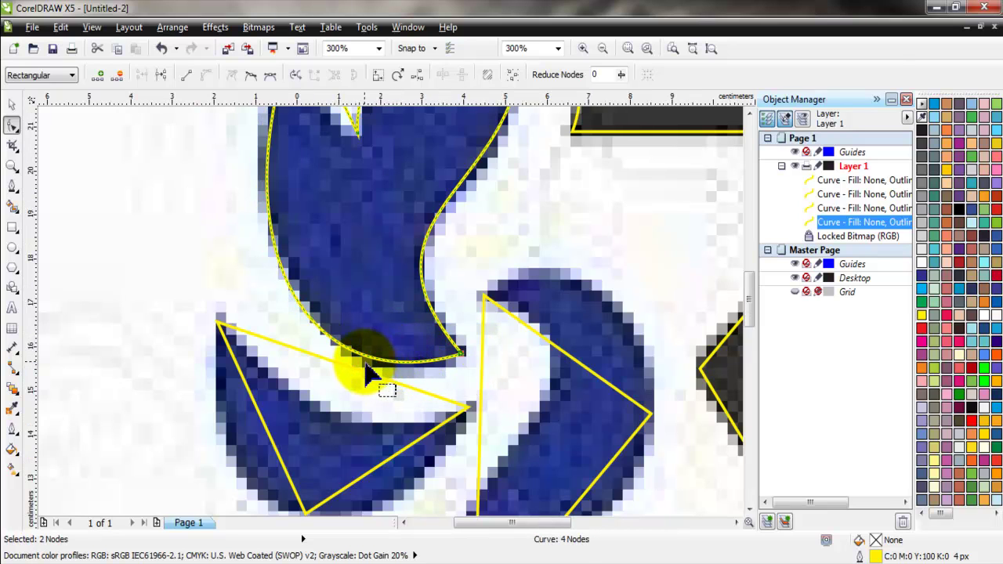
pyautogui.scroll(-2, 359, 368)
pyautogui.scroll(2, 343, 227)
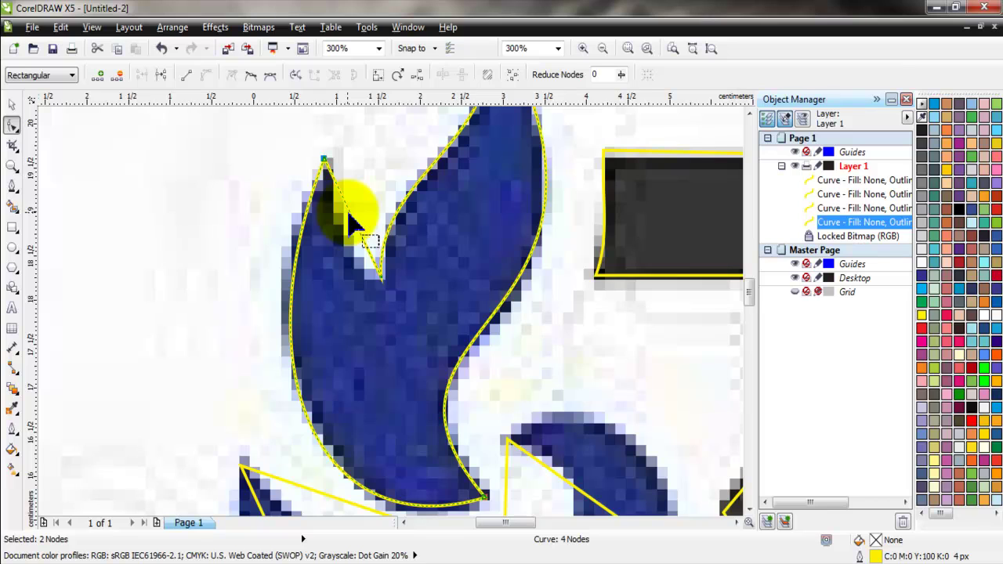
pyautogui.rightClick(347, 210)
pyautogui.press('Escape')
pyautogui.rightClick(348, 210)
pyautogui.press('Escape')
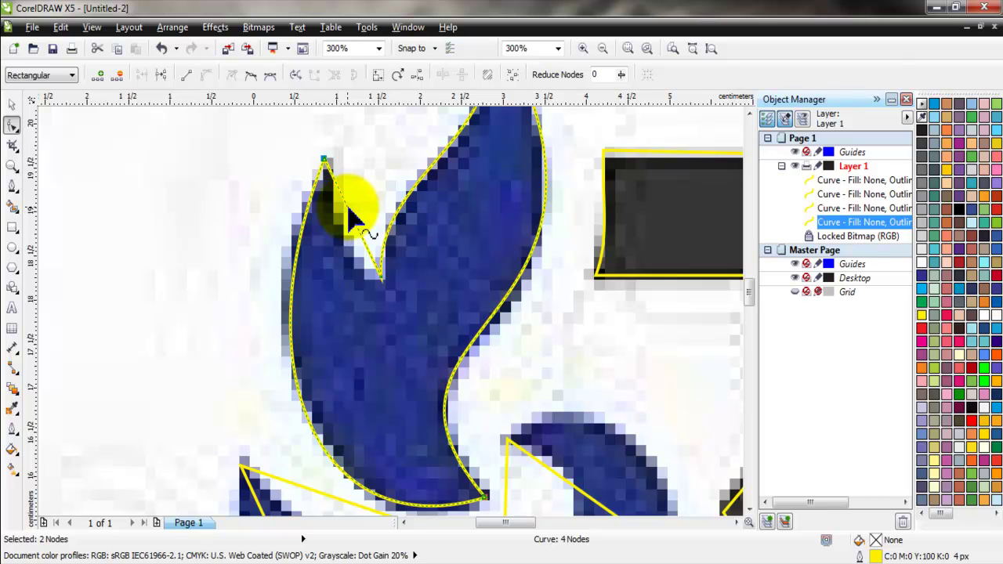
# Convert the straight edge between the flame's short left tip and its notch into a curve and bend it along the blue shape
pyautogui.rightClick(350, 219)
pyautogui.press('Escape')
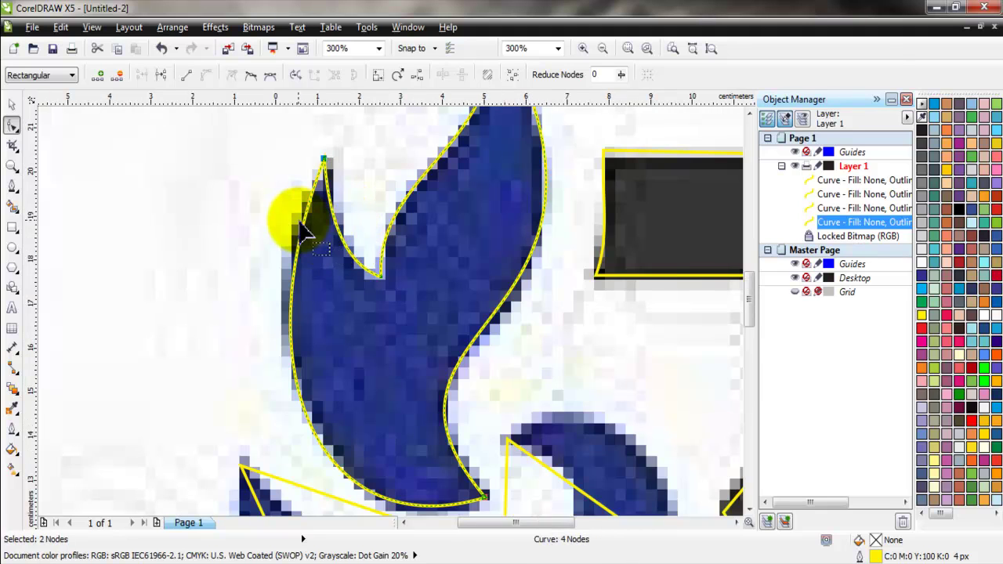
pyautogui.scroll(-1, 298, 223)
pyautogui.scroll(-1, 297, 232)
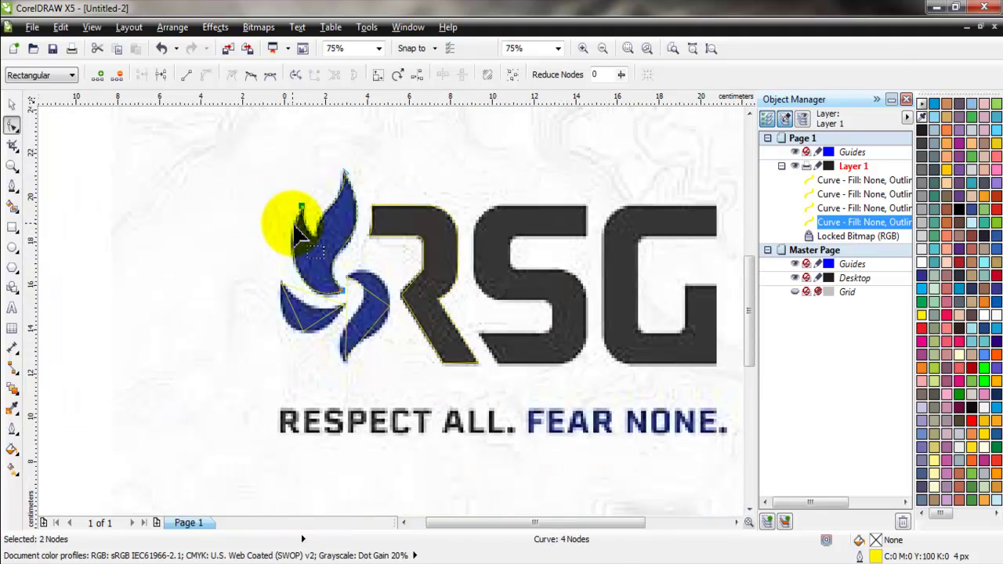
# Convert the upper-right edge of the S-shaped right petal into a curve and bow it outward over the rounded top
pyautogui.scroll(1, 372, 297)
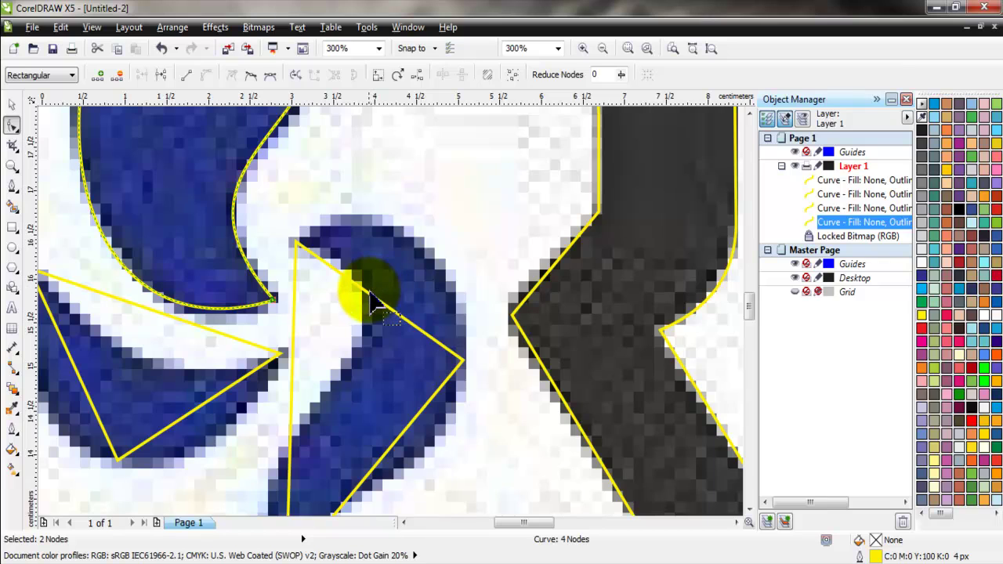
pyautogui.rightClick(365, 290)
pyautogui.press('Escape')
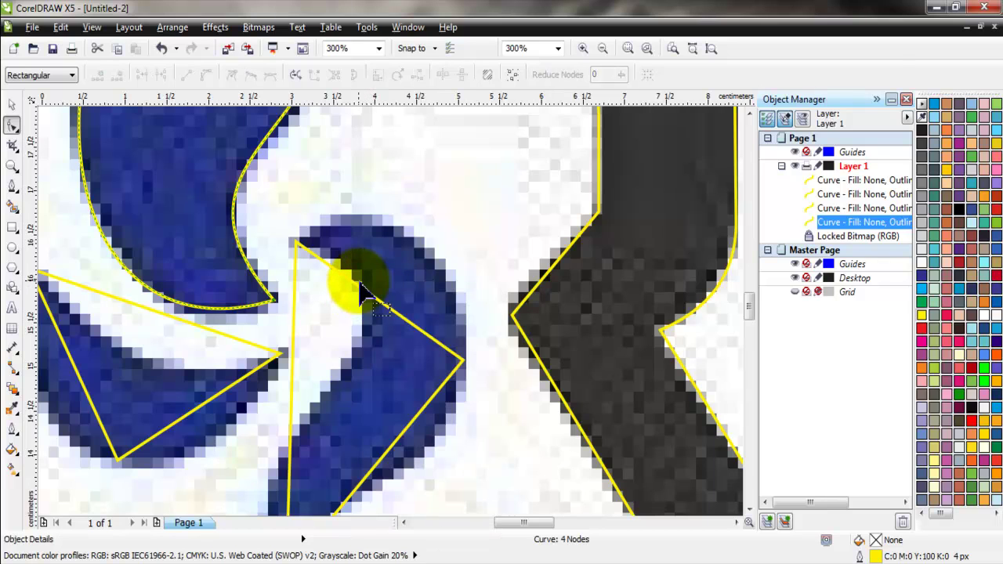
pyautogui.click(353, 282)
pyautogui.rightClick(353, 282)
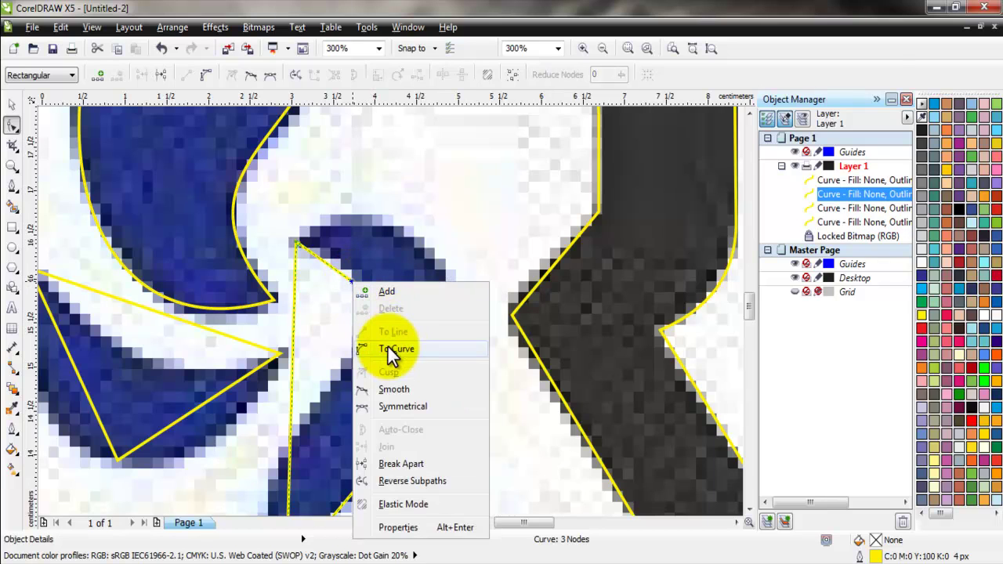
pyautogui.click(396, 348)
pyautogui.moveTo(385, 302); pyautogui.dragTo(414, 227)
# Convert the right petal's lower-right edge into a curve and adjust its handles to follow the contour down to the bottom tip
pyautogui.scroll(-2, 481, 402)
pyautogui.scroll(2, 447, 349)
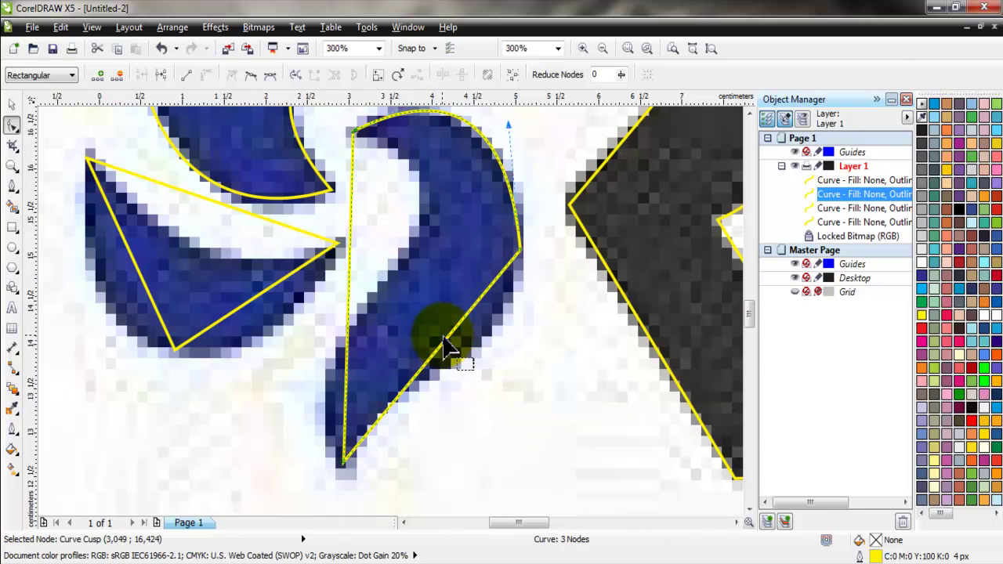
pyautogui.rightClick(450, 343)
pyautogui.click(487, 145)
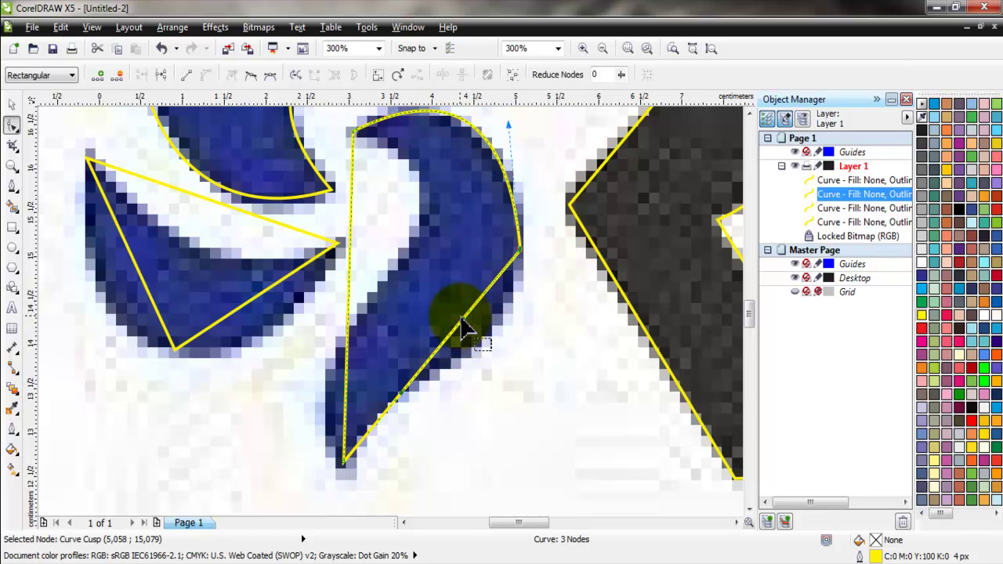
pyautogui.moveTo(464, 322); pyautogui.dragTo(522, 345)
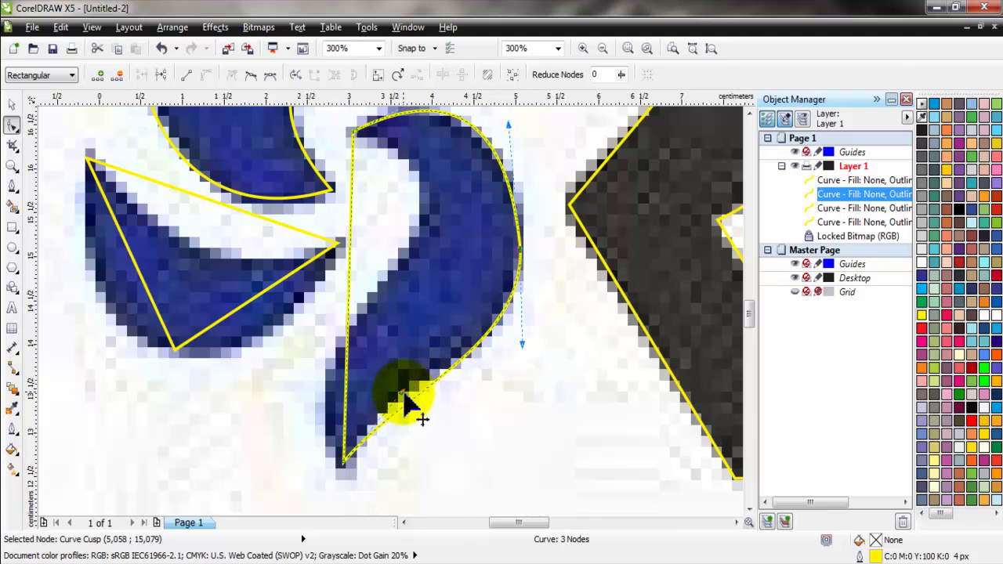
pyautogui.moveTo(403, 394); pyautogui.dragTo(401, 377)
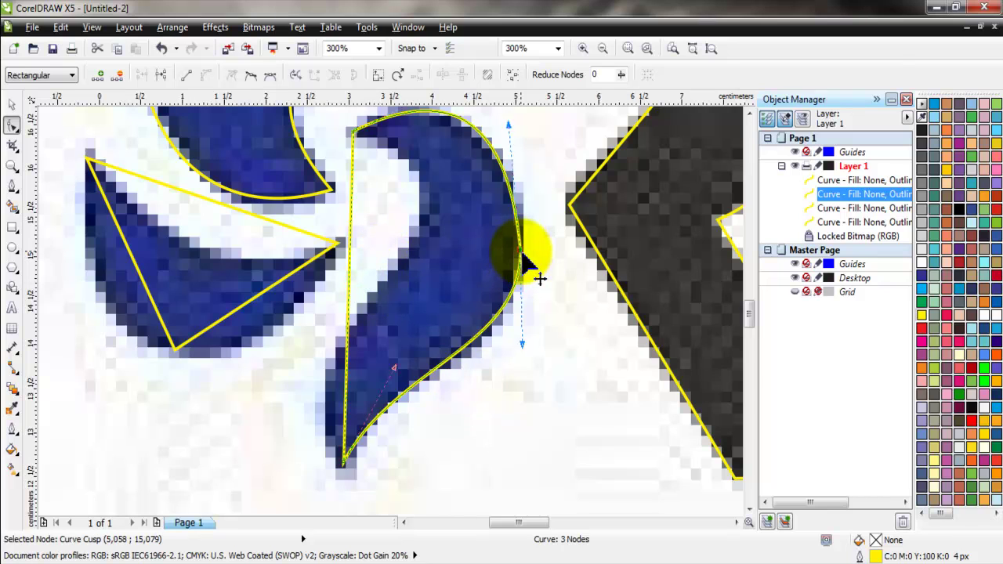
pyautogui.moveTo(508, 125); pyautogui.dragTo(511, 137)
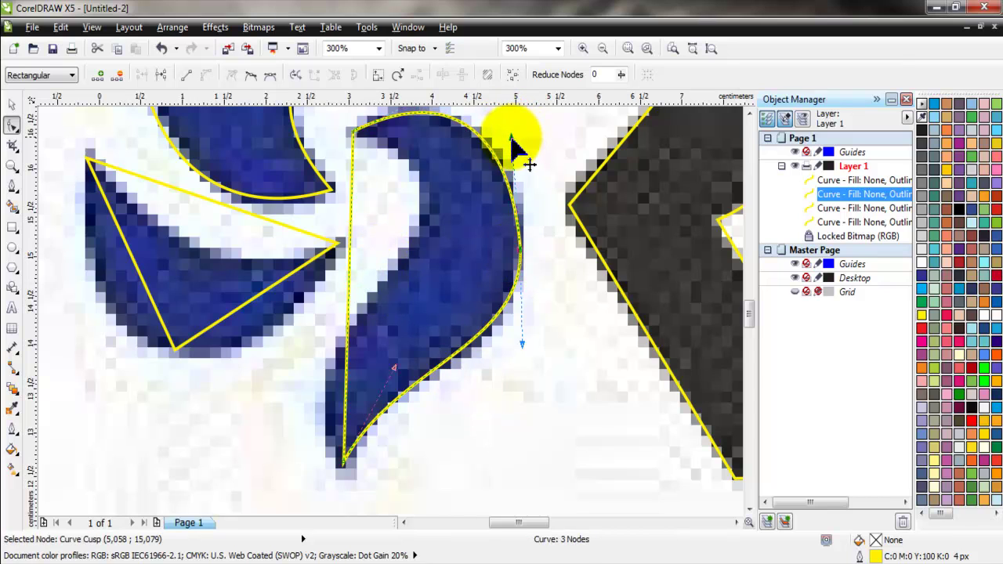
# Convert the right petal's straight inner edge into a curve and adjust its handles to match the S-shaped left contour
pyautogui.rightClick(351, 211)
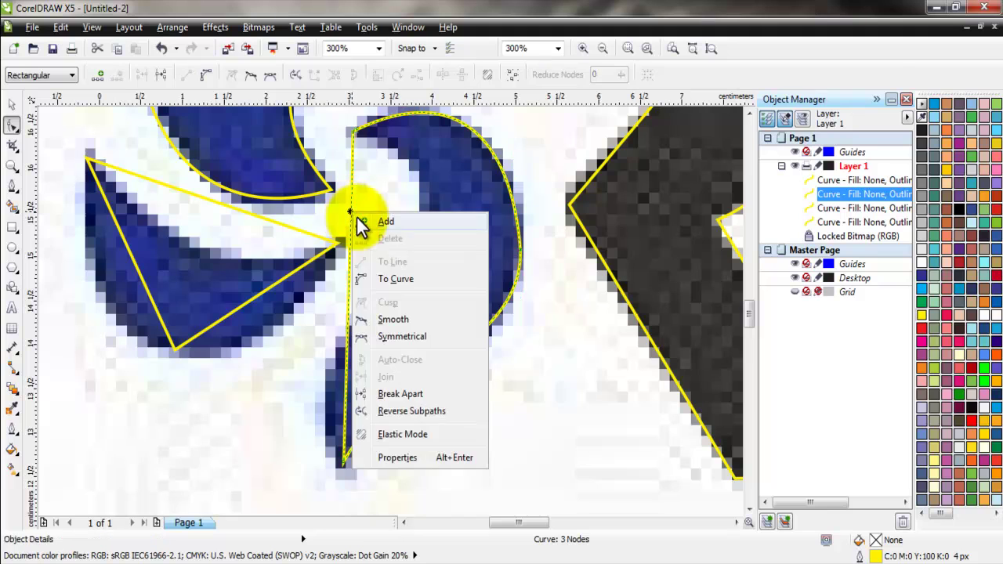
pyautogui.click(392, 278)
pyautogui.moveTo(347, 246); pyautogui.dragTo(530, 199)
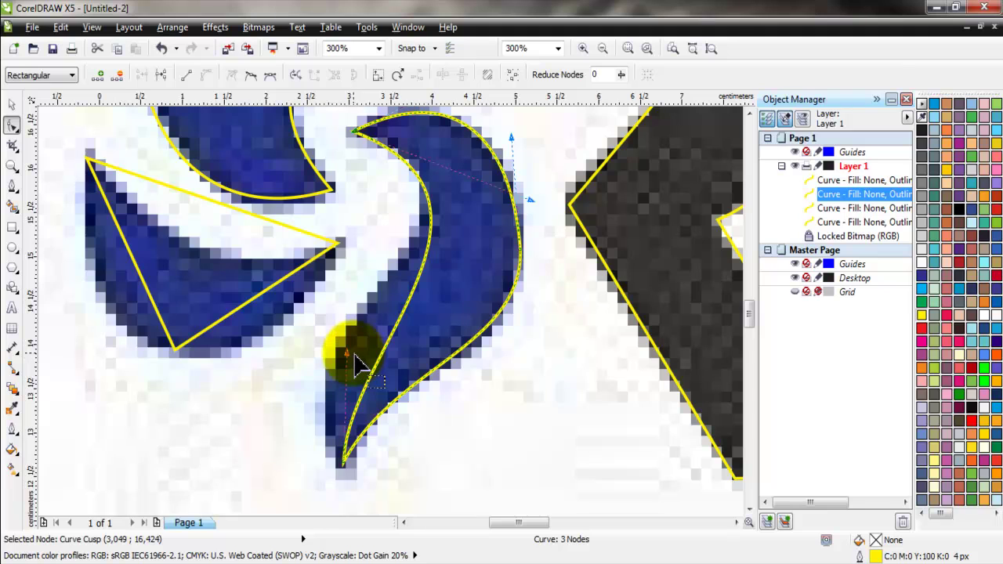
pyautogui.moveTo(347, 354); pyautogui.dragTo(265, 323)
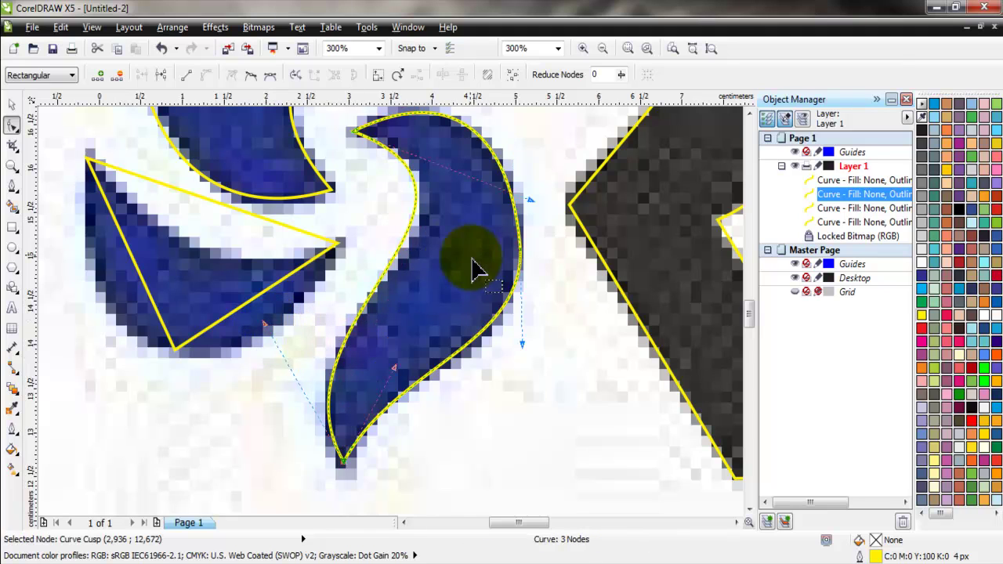
pyautogui.moveTo(534, 201); pyautogui.dragTo(554, 214)
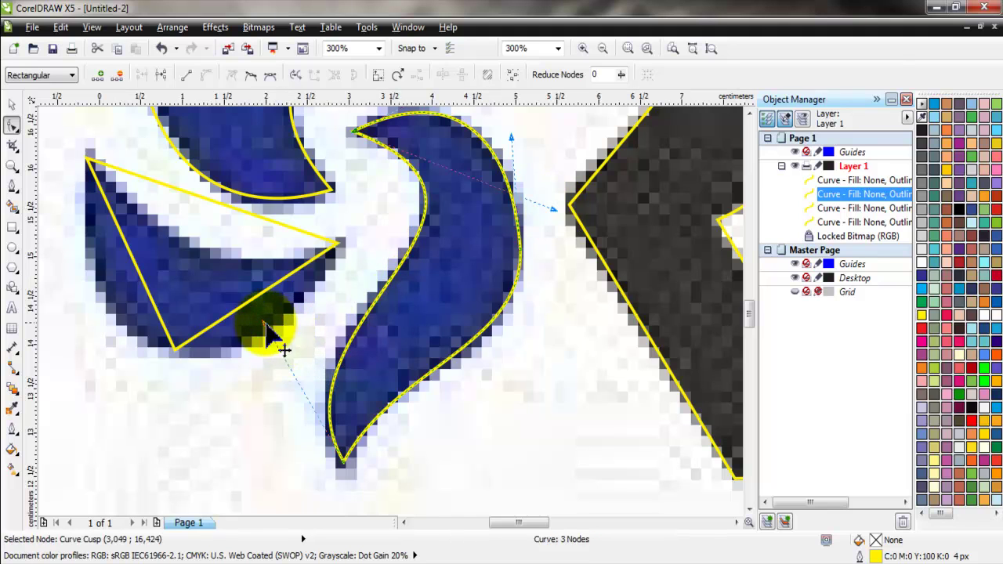
# Convert the upper edge of the crescent-shaped left petal into a curve and sag it down along the crescent's inner contour
pyautogui.scroll(-2, 482, 376)
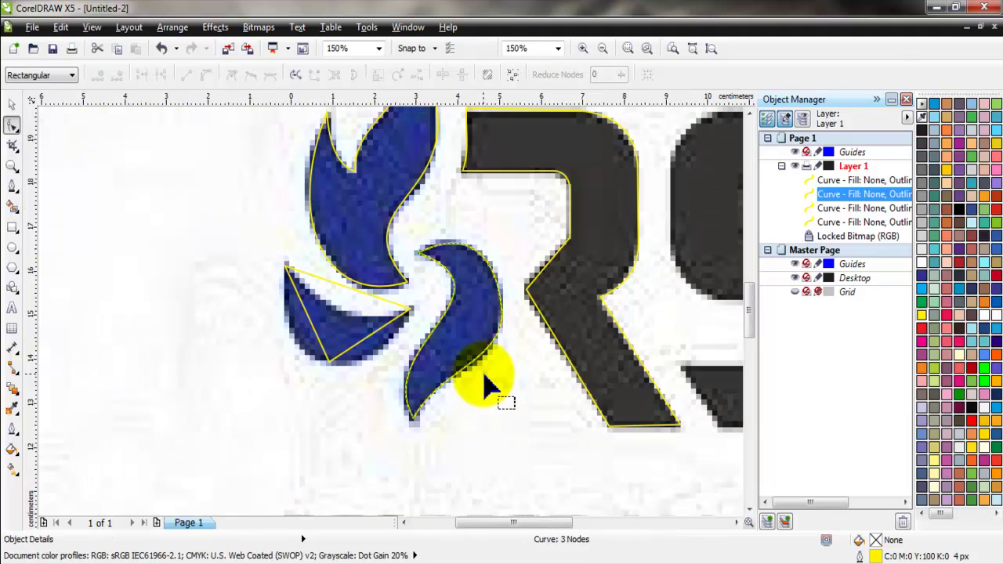
pyautogui.scroll(2, 436, 311)
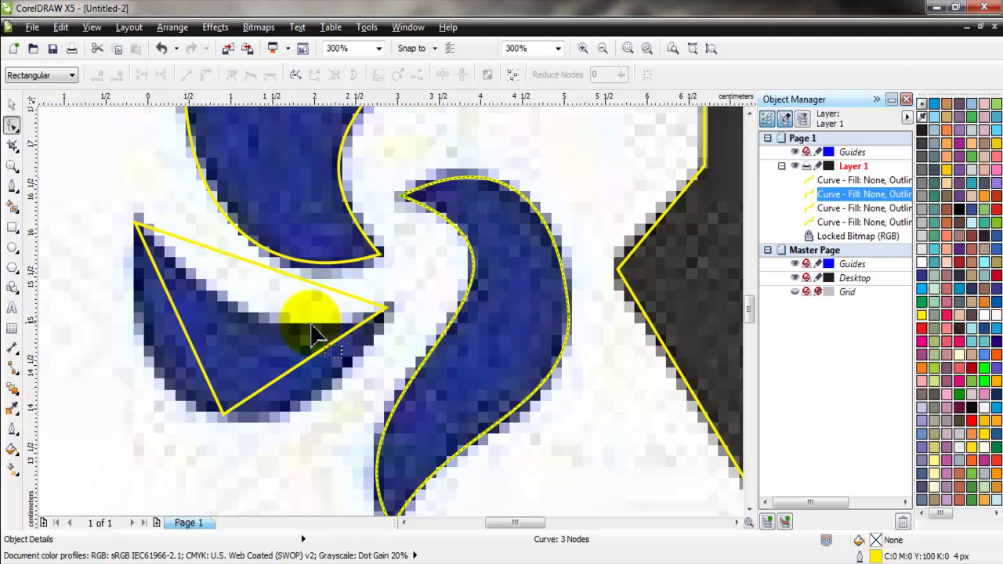
pyautogui.click(179, 292)
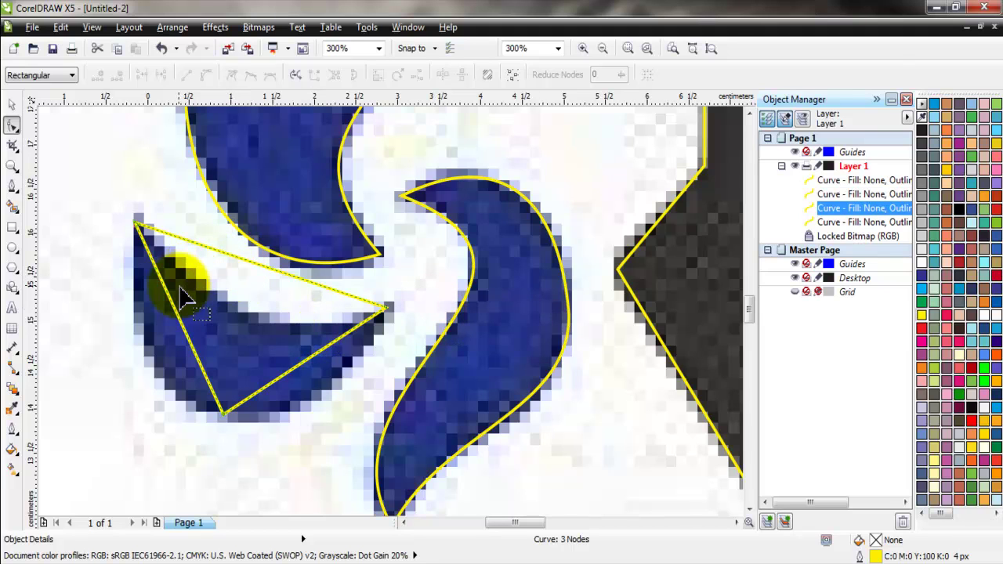
pyautogui.rightClick(247, 266)
pyautogui.click(278, 325)
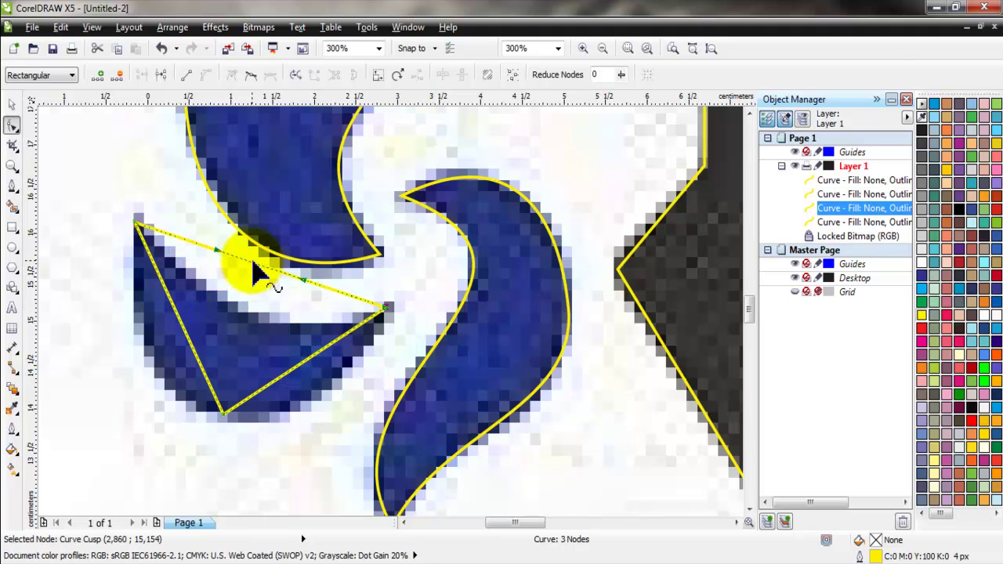
pyautogui.moveTo(248, 264); pyautogui.dragTo(251, 313)
# Convert the crescent petal's left edge into a curve and bow it outward around its lower-left side
pyautogui.rightClick(190, 334)
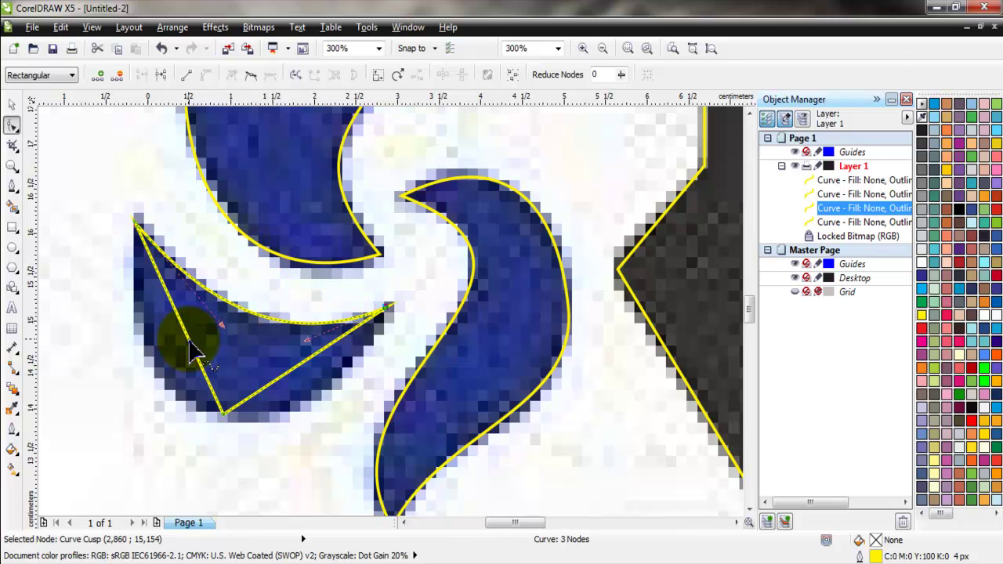
pyautogui.click(232, 149)
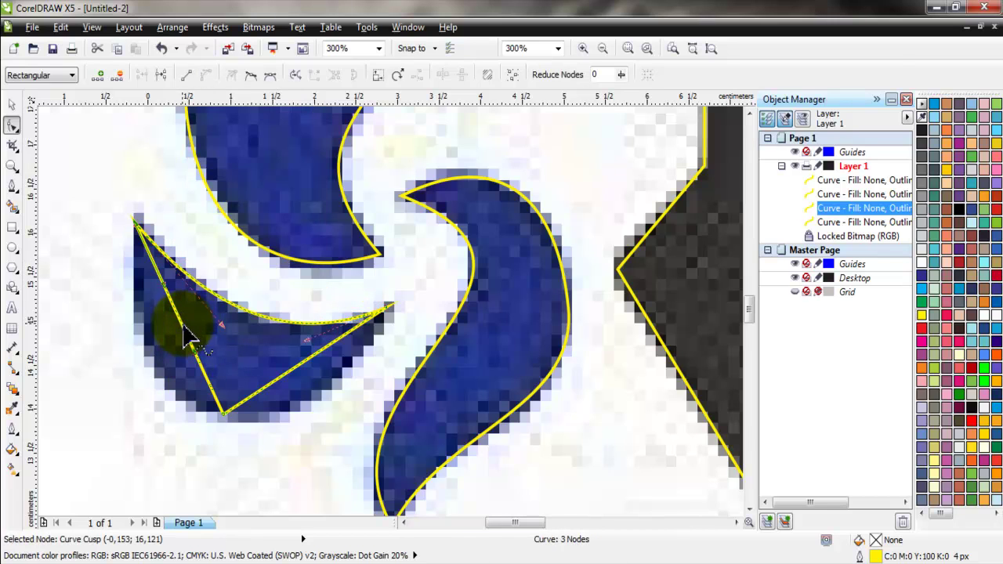
pyautogui.moveTo(186, 331); pyautogui.dragTo(149, 360)
# Convert the crescent petal's lower-right edge into a curve and bow it outward to the right tip
pyautogui.click(270, 385)
pyautogui.rightClick(283, 384)
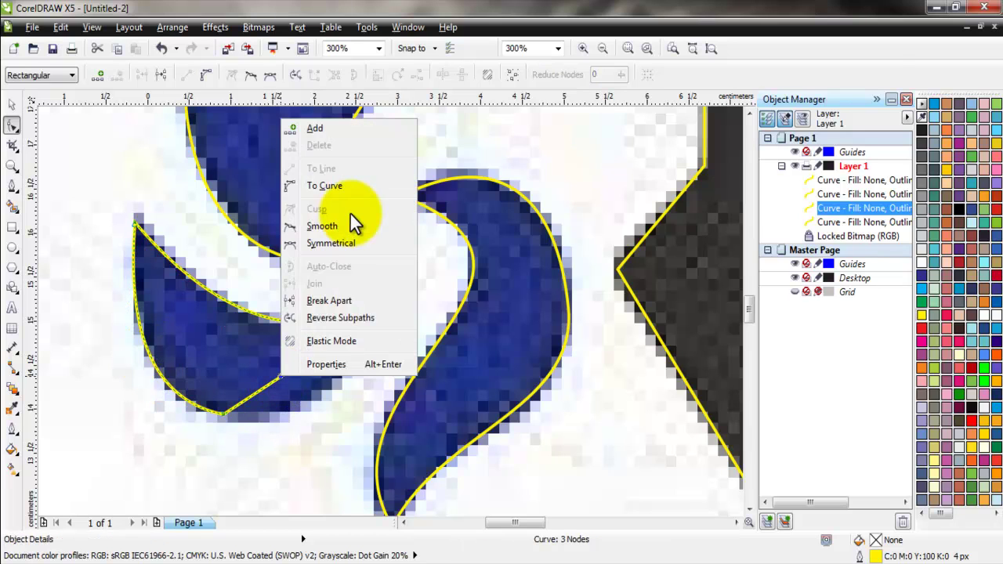
pyautogui.click(340, 188)
pyautogui.moveTo(290, 376); pyautogui.dragTo(336, 426)
pyautogui.click(265, 359)
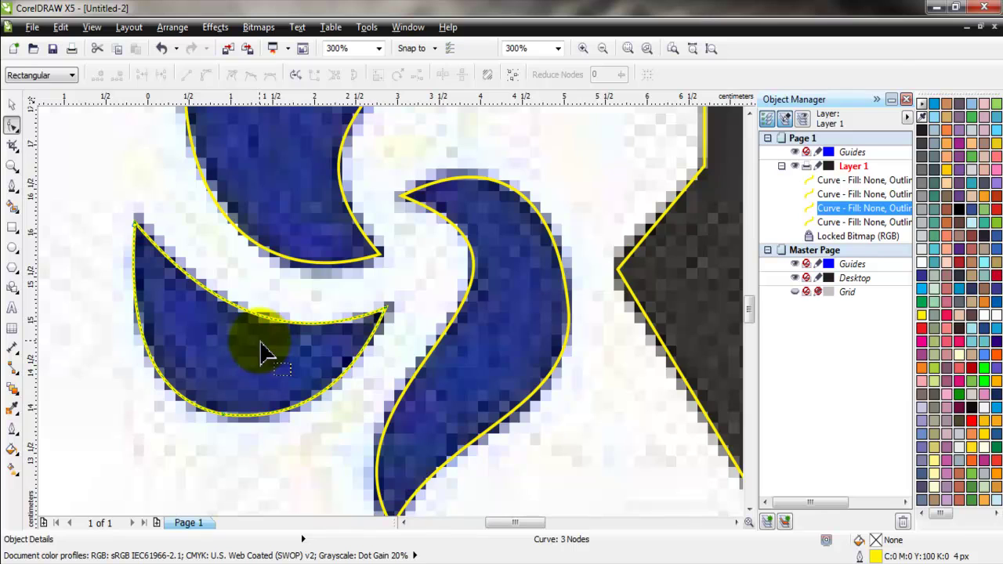
# Select the node on the right petal's outer bulge and adjust its upper handle to smooth the contour
pyautogui.click(574, 316)
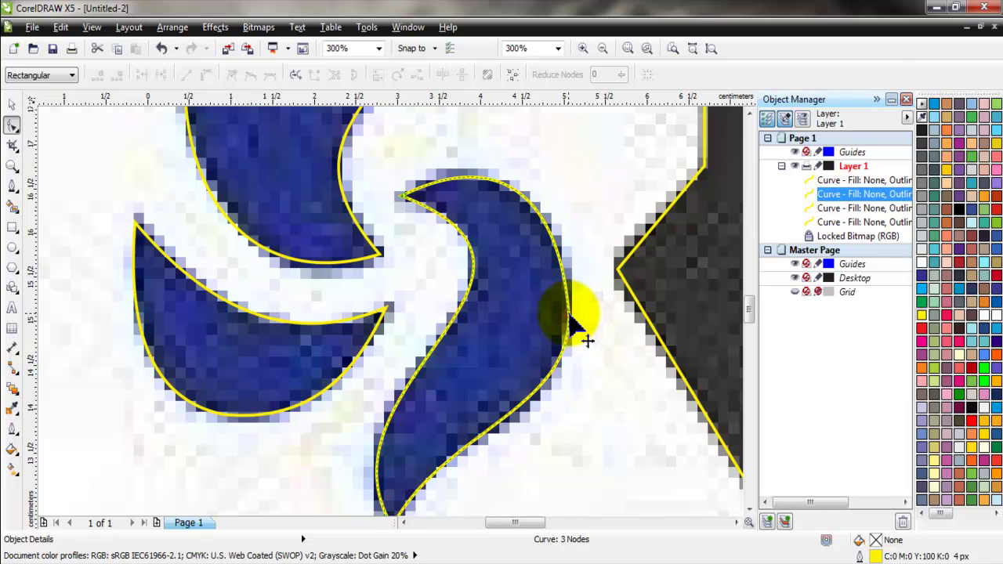
pyautogui.click(569, 315)
pyautogui.click(570, 210)
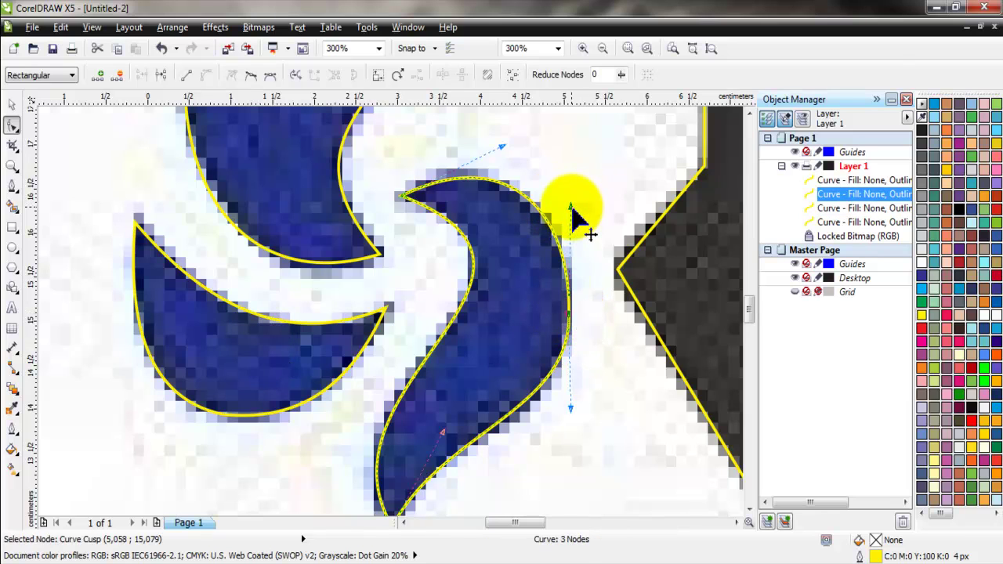
pyautogui.click(384, 212)
# Select the four traced curves with the Pick tool and move them off the bitmap into the empty area to its right
pyautogui.scroll(-5, 332, 290)
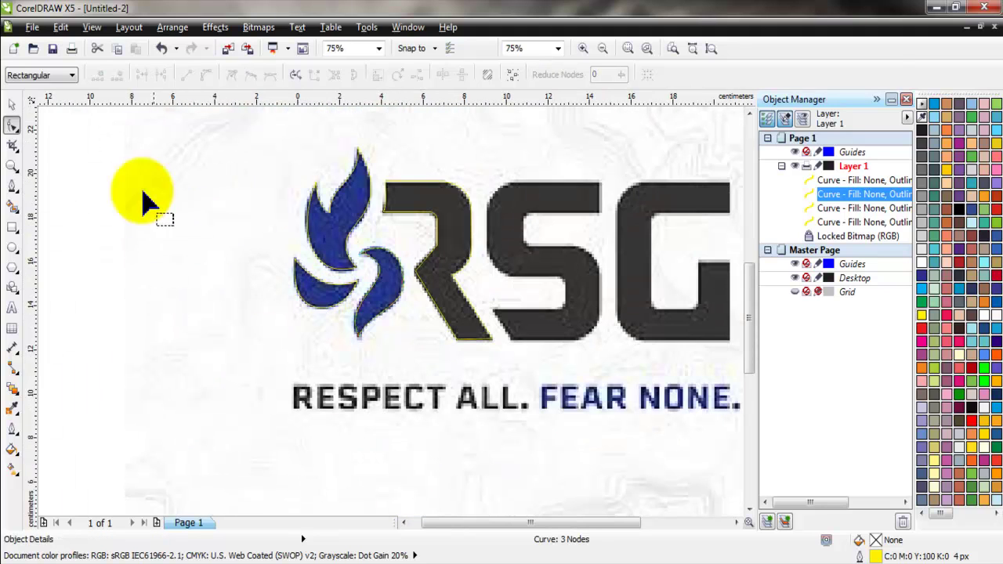
pyautogui.click(11, 110)
pyautogui.click(77, 257)
pyautogui.scroll(-1, 77, 257)
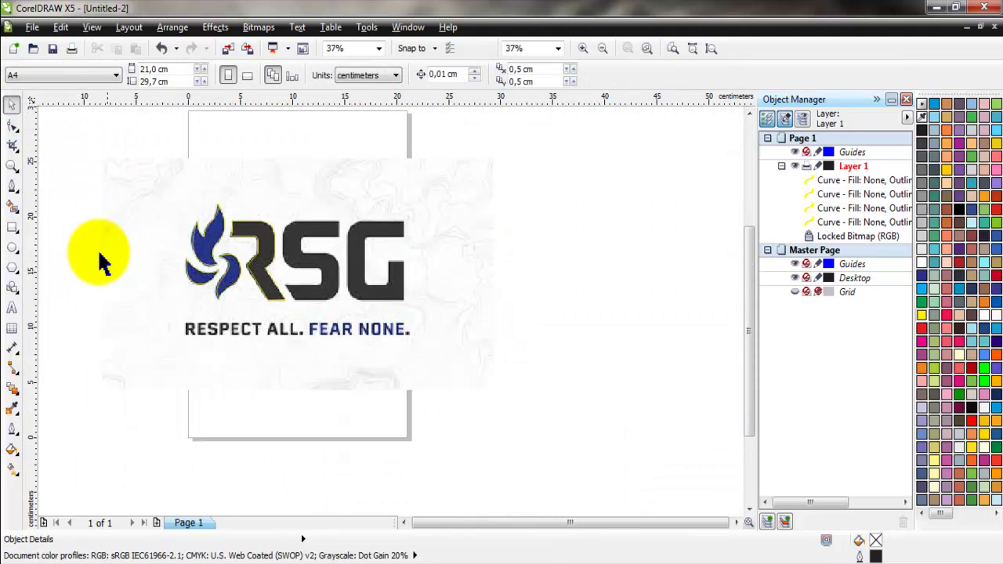
pyautogui.moveTo(164, 157); pyautogui.dragTo(309, 329)
pyautogui.moveTo(290, 247); pyautogui.dragTo(634, 258)
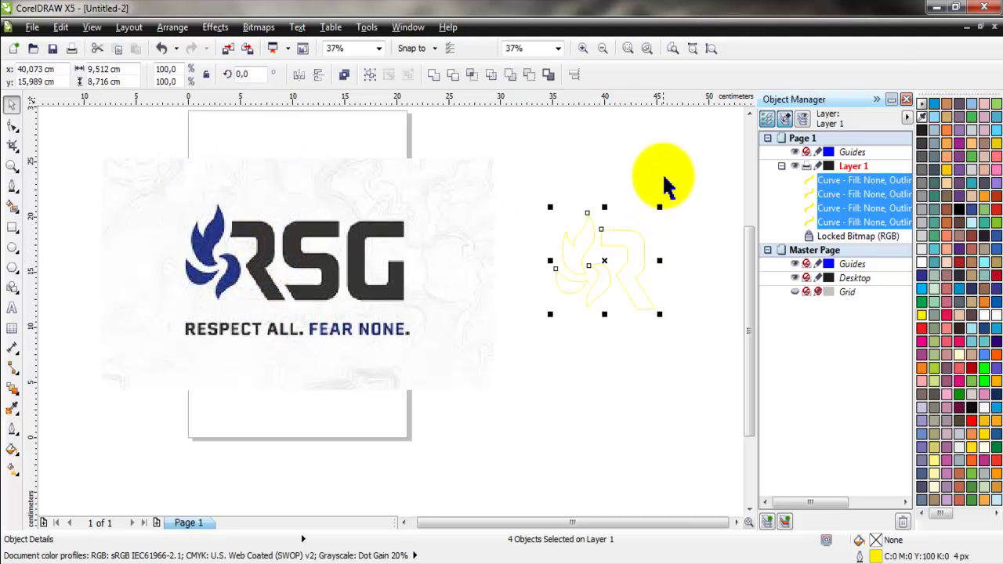
# Select all four moved curves and recolour their outlines dark navy (#11192C)
pyautogui.click(649, 197)
pyautogui.scroll(1, 678, 230)
pyautogui.scroll(-1, 673, 217)
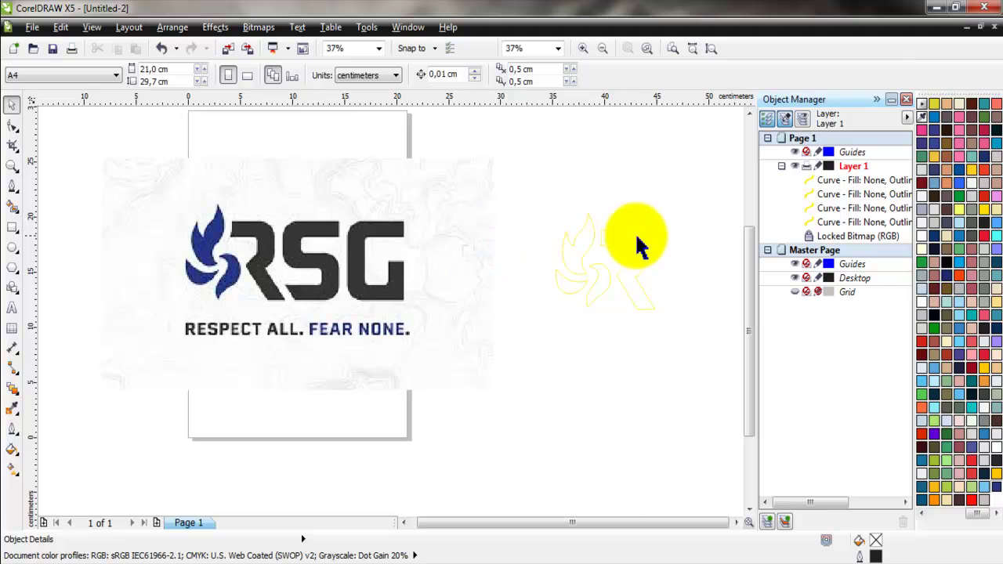
pyautogui.scroll(1, 660, 224)
pyautogui.click(593, 255)
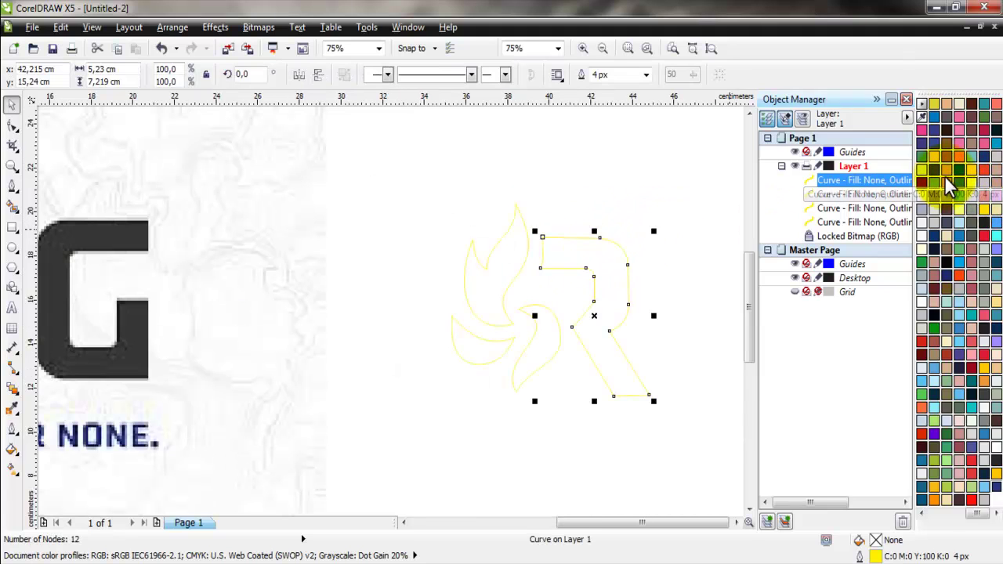
pyautogui.click(471, 263)
pyautogui.click(403, 170)
pyautogui.moveTo(401, 170); pyautogui.dragTo(680, 432)
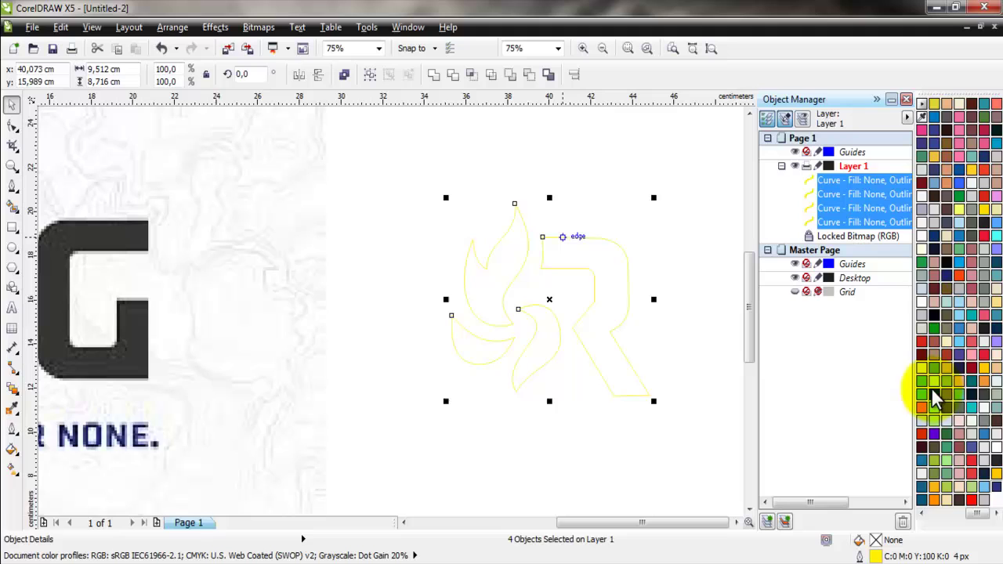
pyautogui.rightClick(934, 249)
pyautogui.click(709, 257)
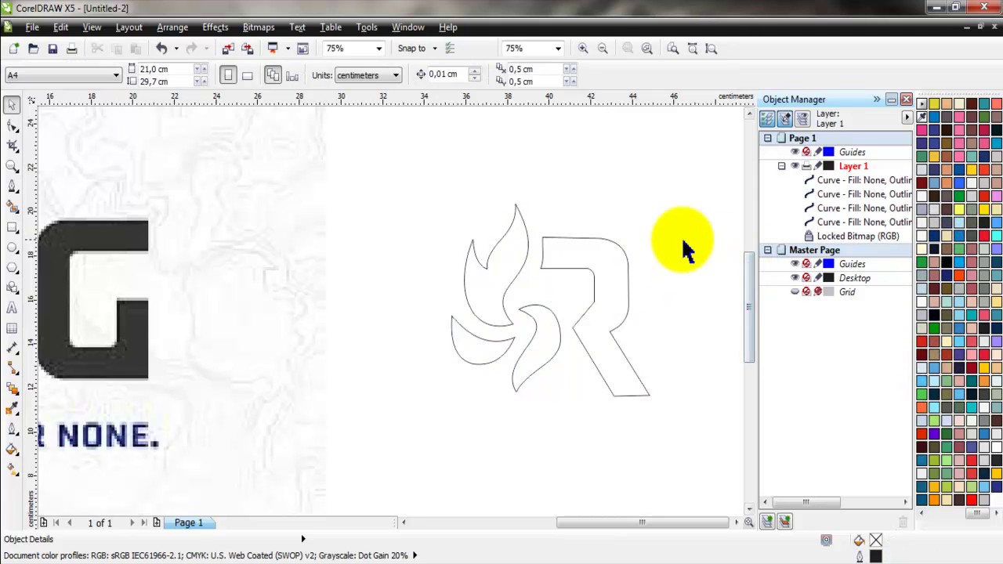
# Select the three petal curves beside the R and fill them with blue (#2A3584)
pyautogui.click(593, 262)
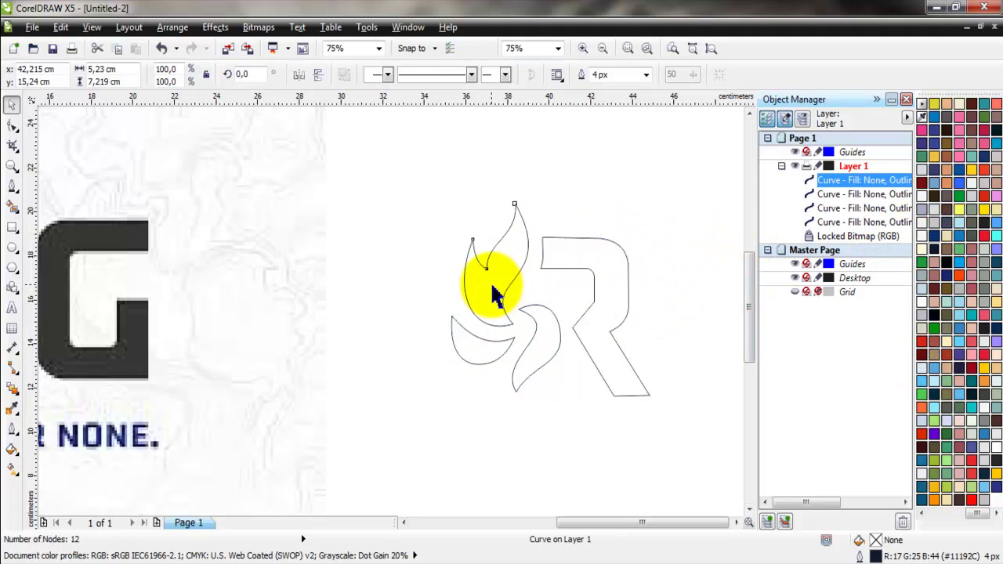
pyautogui.click(469, 278)
pyautogui.moveTo(404, 171); pyautogui.dragTo(584, 419)
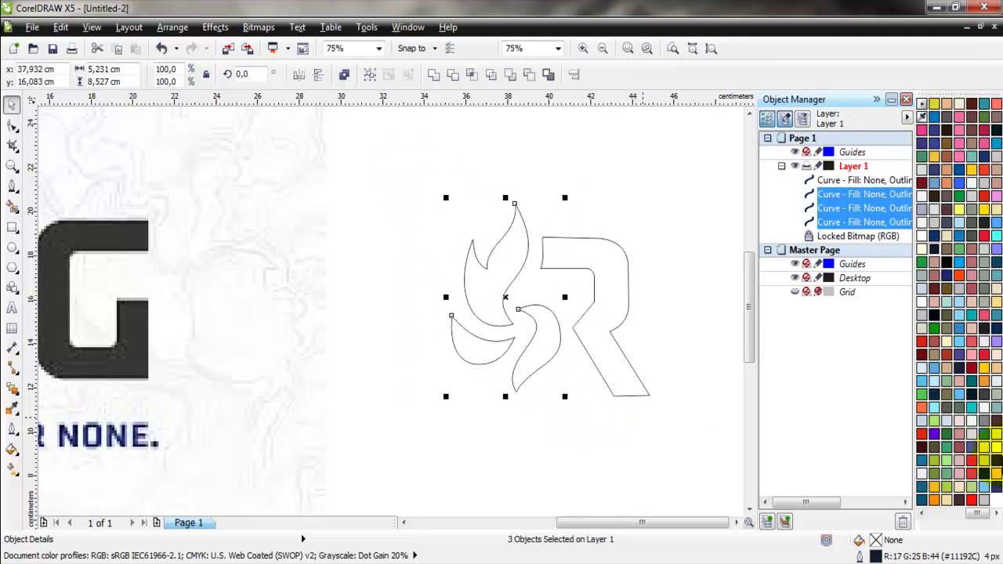
pyautogui.click(998, 491)
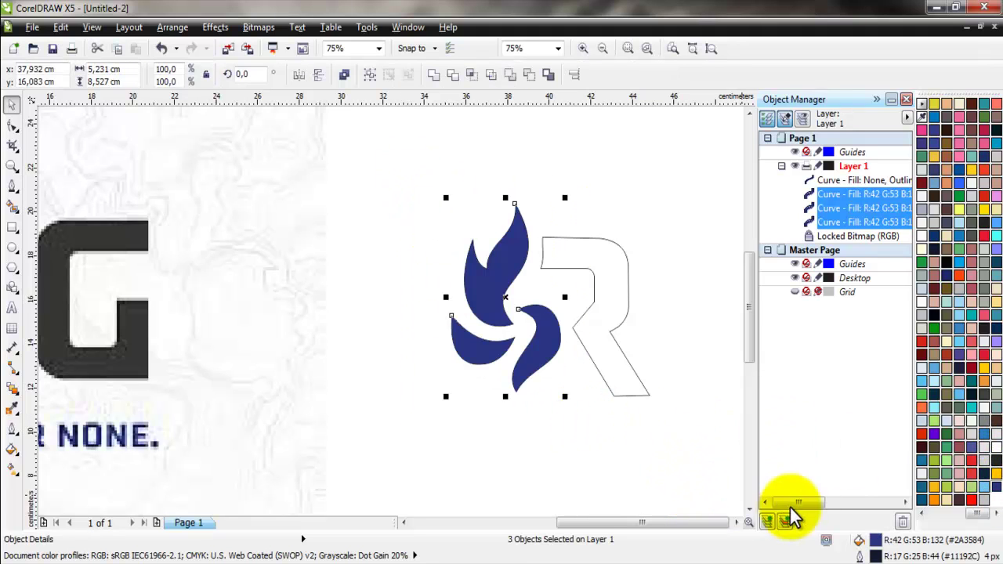
pyautogui.click(977, 513)
pyautogui.click(977, 514)
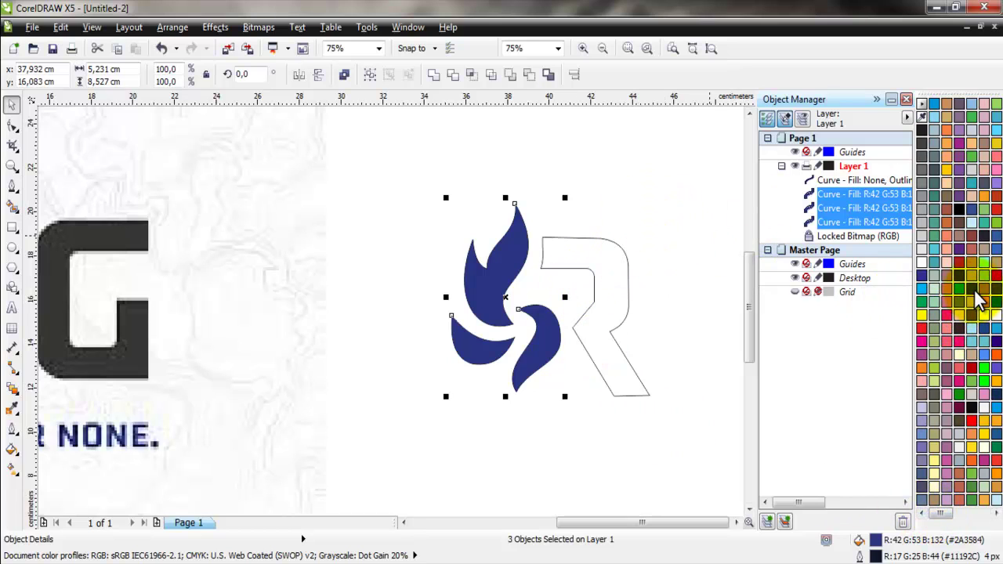
# Recolour the three petal curves' outlines blue (#2A3562) and set their outline width to 8 px
pyautogui.rightClick(977, 297)
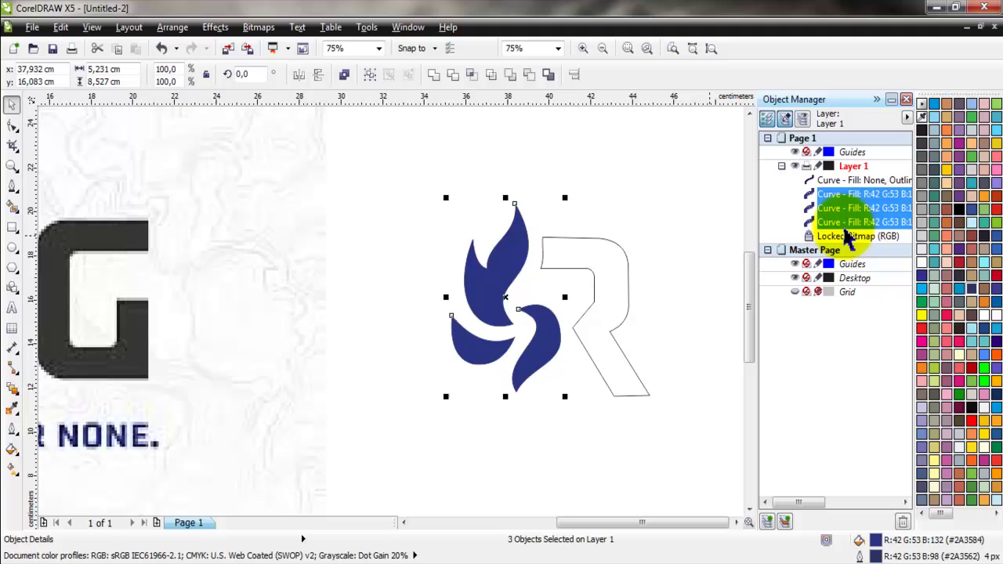
pyautogui.doubleClick(875, 552)
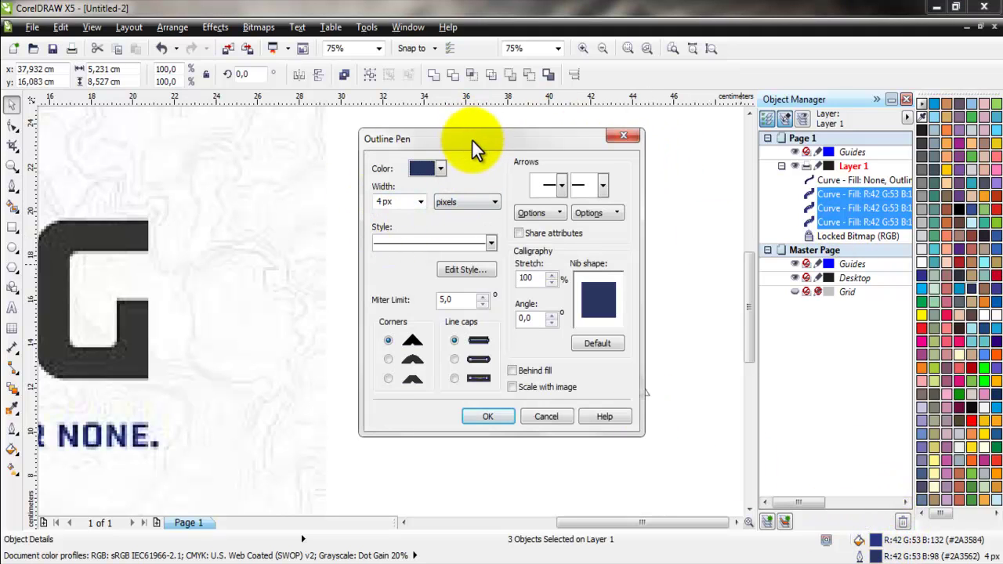
pyautogui.moveTo(473, 144); pyautogui.dragTo(243, 146)
pyautogui.click(186, 205)
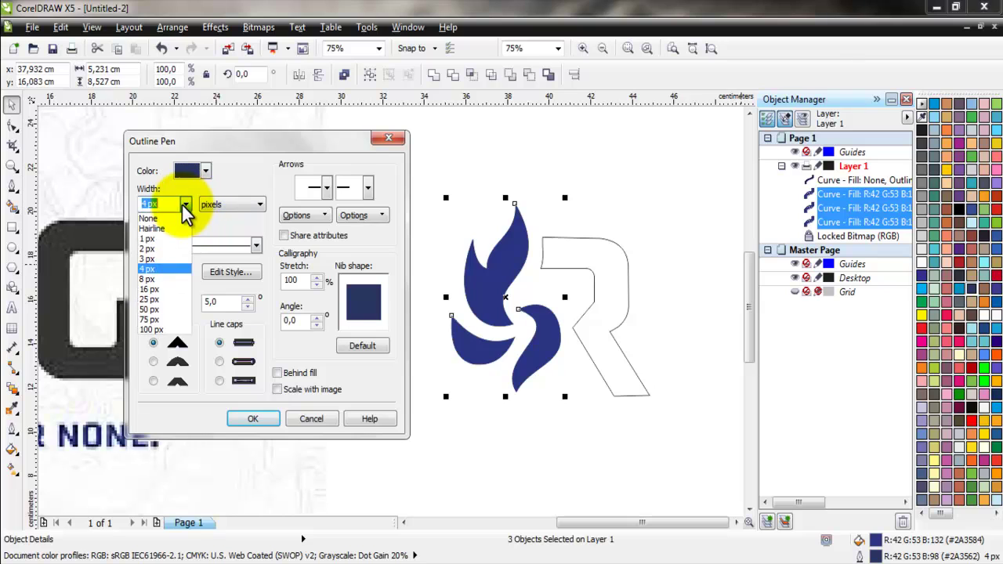
pyautogui.click(149, 307)
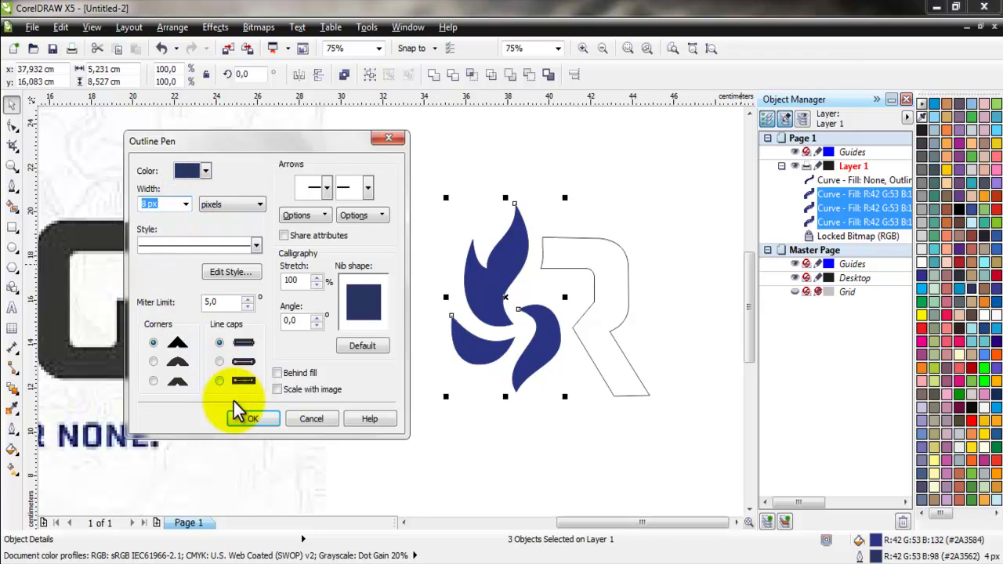
pyautogui.click(252, 418)
# Select the letter R curve and fill it with black (C:100 M:100 Y:100 K:100)
pyautogui.scroll(-2, 582, 329)
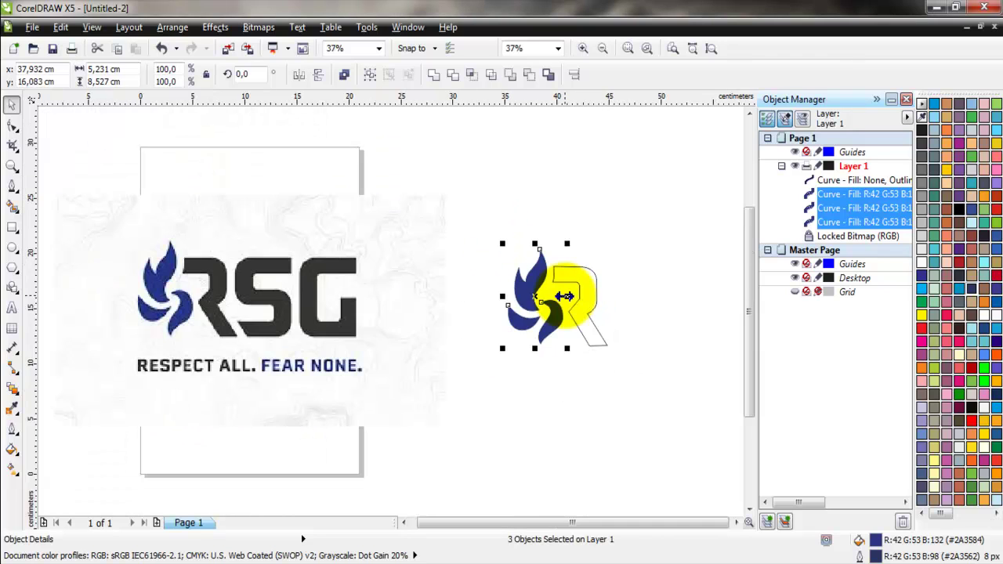
pyautogui.click(580, 270)
pyautogui.scroll(2, 576, 275)
pyautogui.click(574, 276)
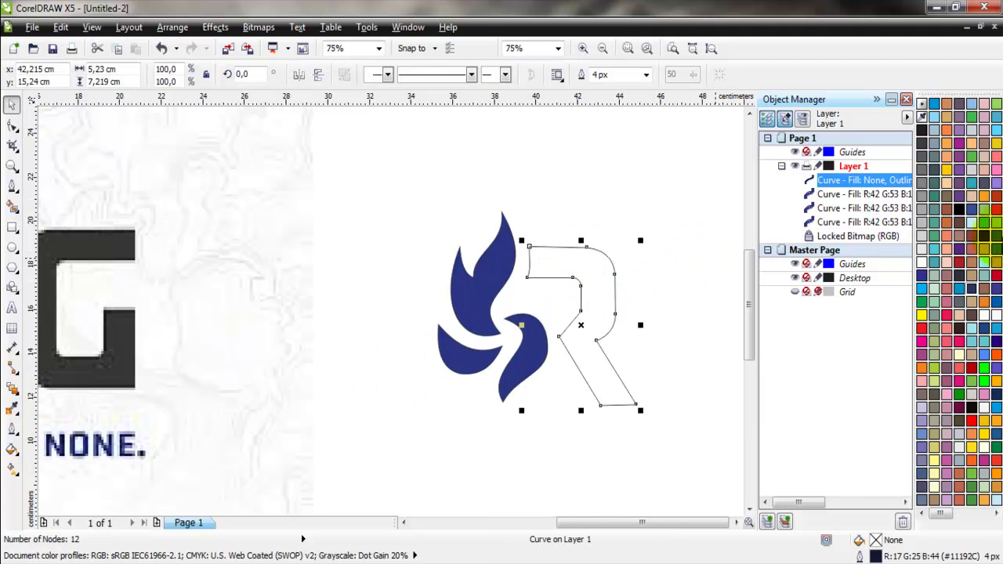
pyautogui.click(959, 210)
pyautogui.click(632, 294)
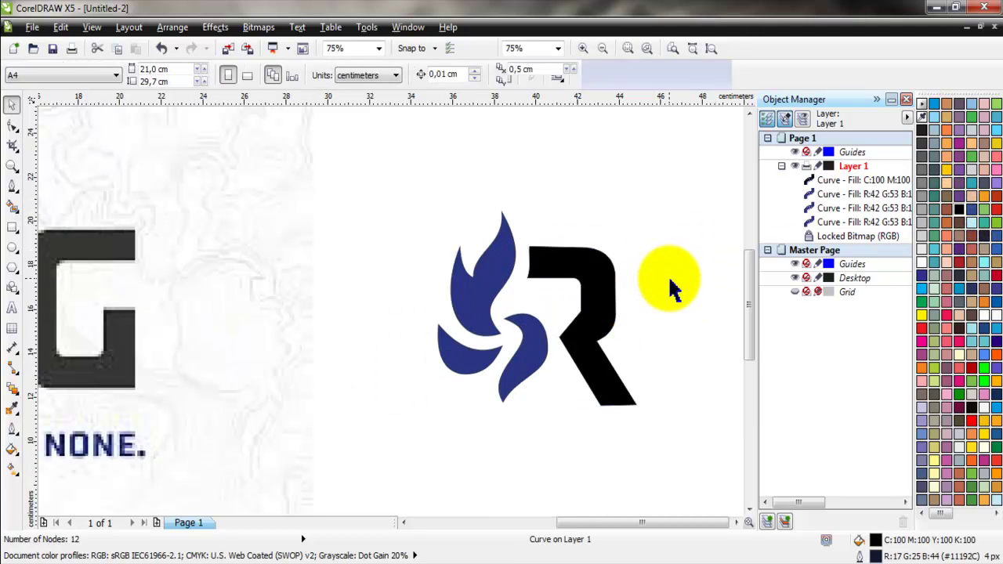
pyautogui.scroll(2, 604, 300)
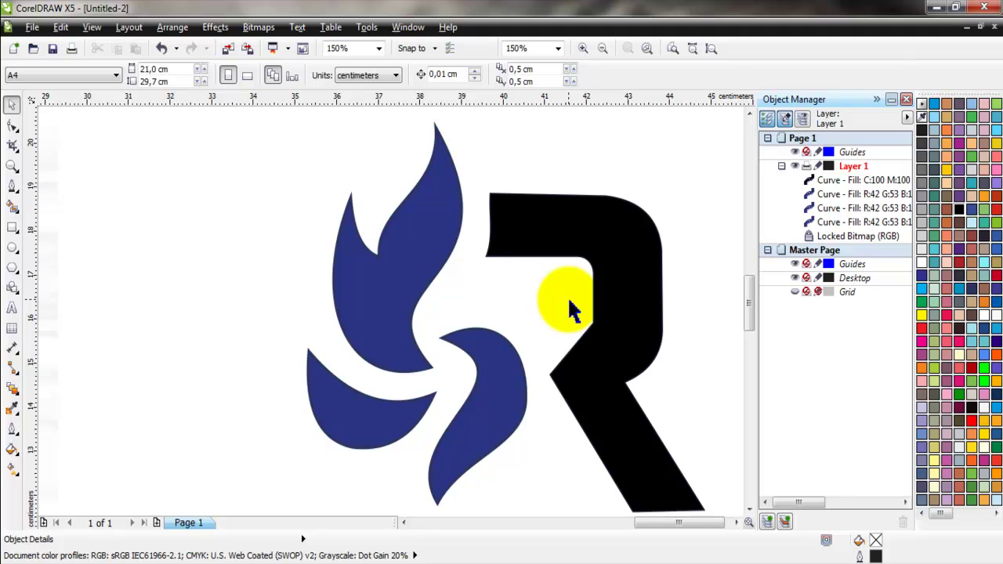
pyautogui.scroll(-2, 567, 296)
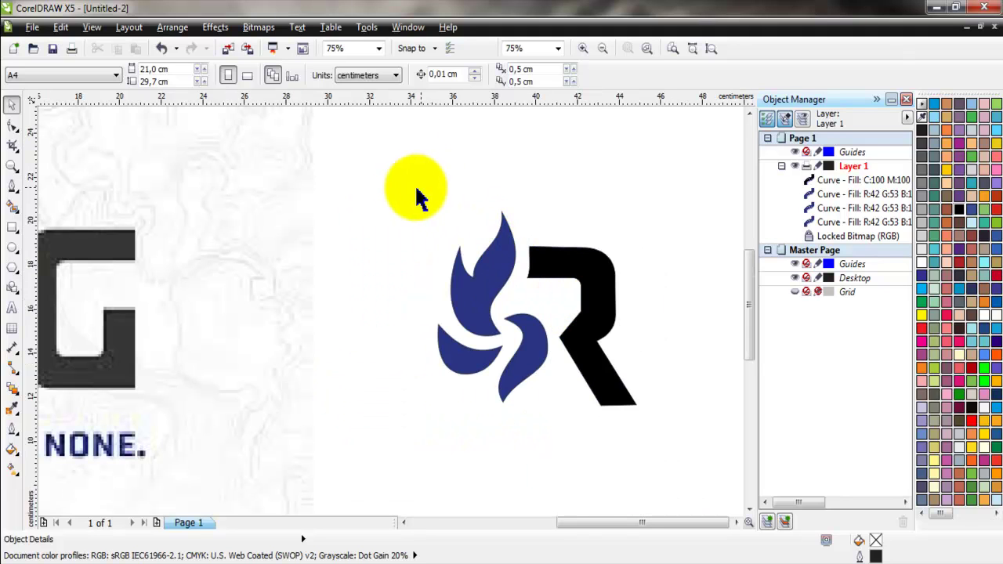
pyautogui.moveTo(416, 189); pyautogui.dragTo(656, 427)
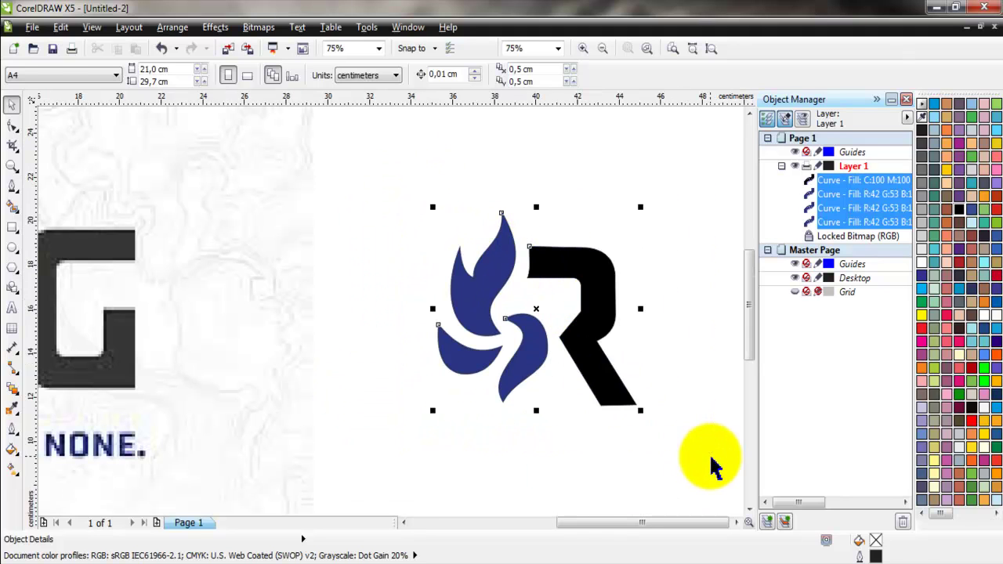
pyautogui.click(379, 48)
pyautogui.click(358, 77)
pyautogui.click(652, 187)
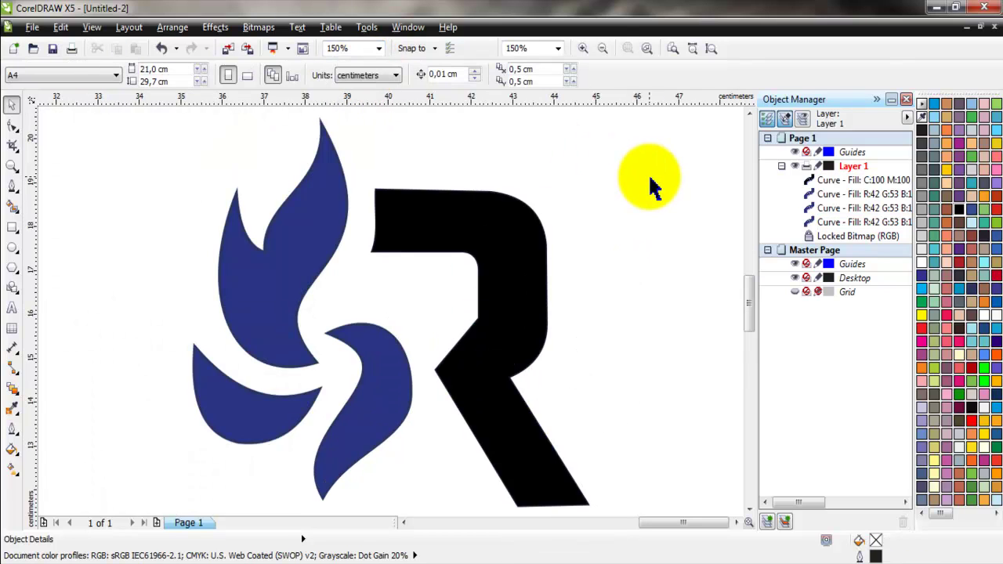